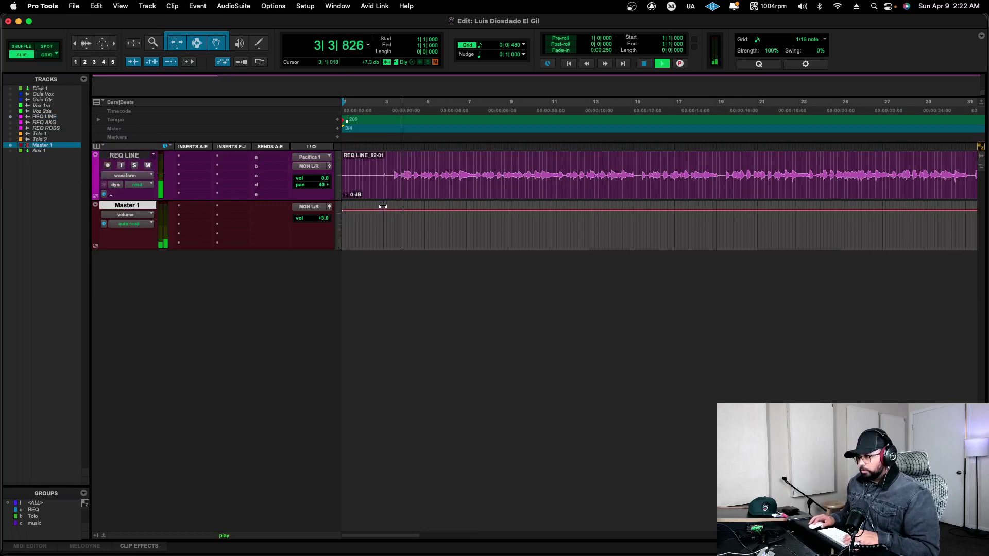
# Stop playback, split the first REQ LINE clip at 3|1|946 just before the first notes, and delete the silent portion ahead of it
pyautogui.press('super+bracketleft')
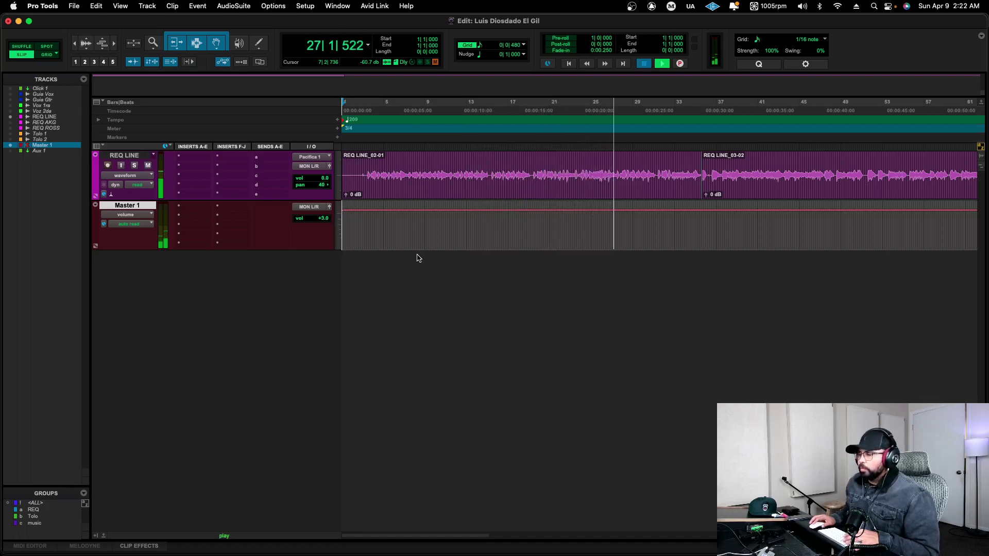
pyautogui.press('space')
pyautogui.click(368, 174)
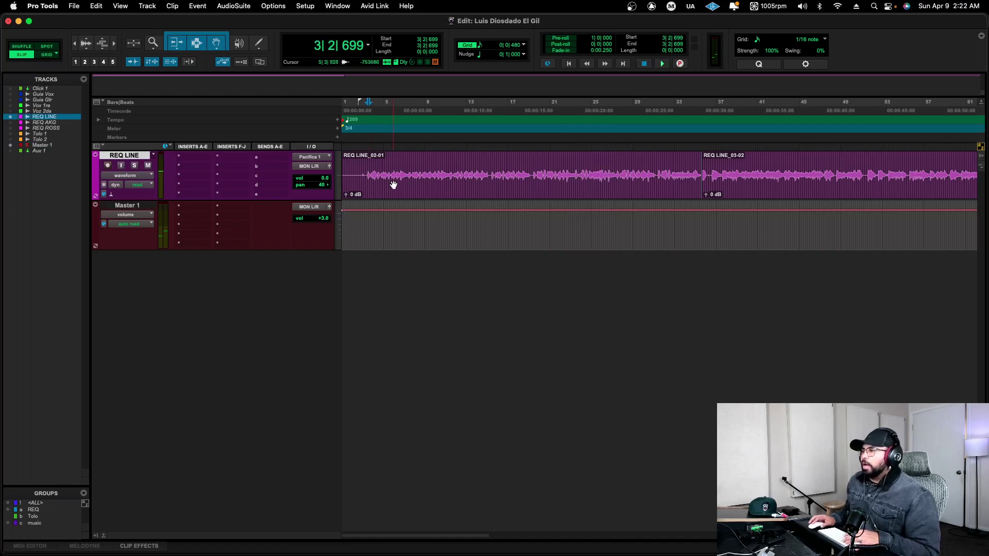
pyautogui.click(366, 170)
pyautogui.press('super+bracketright')
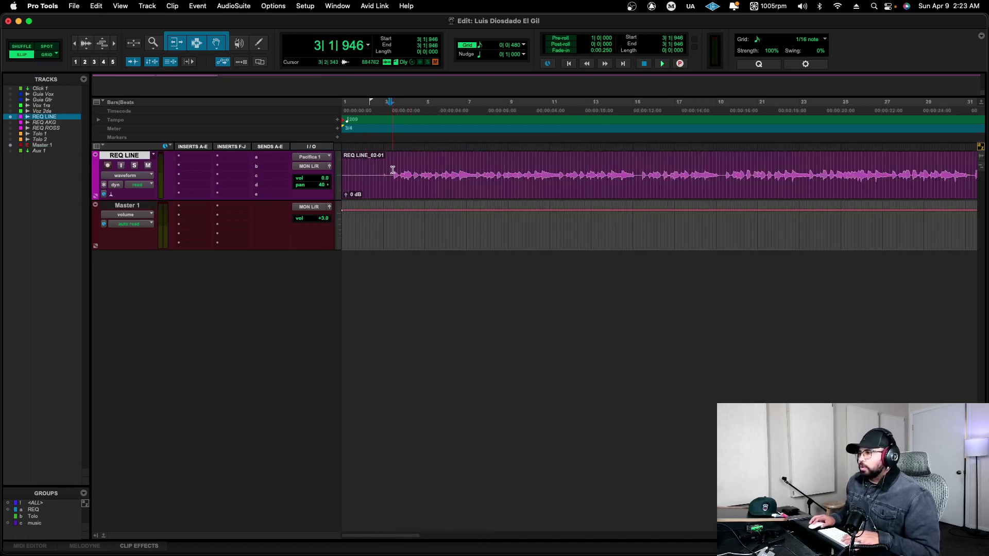
pyautogui.press('super+bracketright')
pyautogui.press('super+bracketright')
pyautogui.press('super+e')
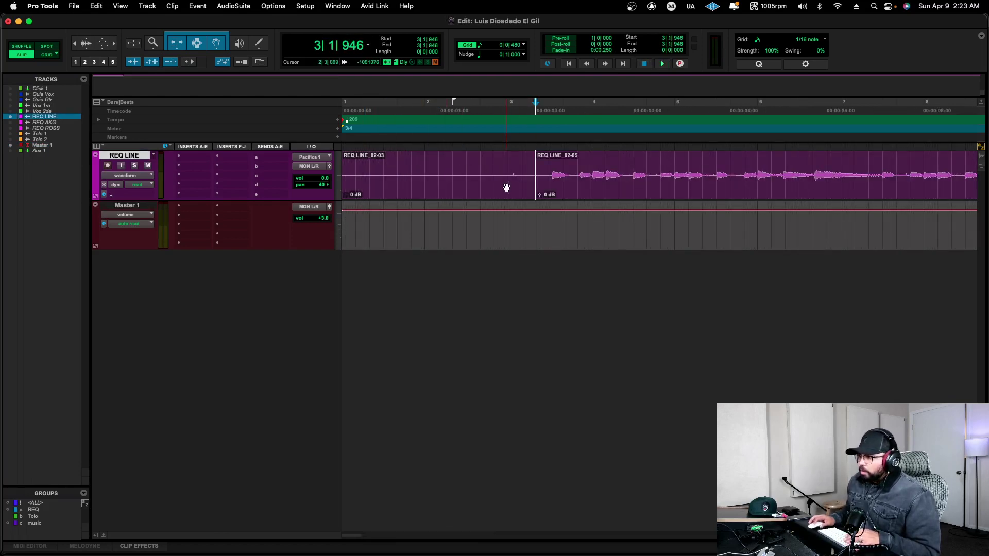
pyautogui.click(507, 188)
pyautogui.press('Delete')
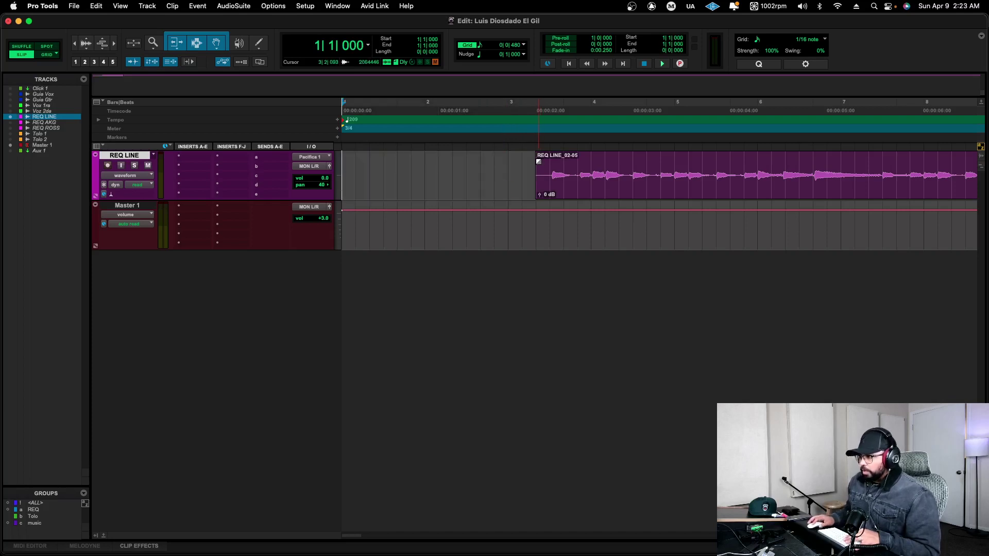
# Select the whole remaining first clip on the REQ LINE track, from its trimmed start to the next clip
pyautogui.click(507, 162)
pyautogui.press('super+bracketleft')
pyautogui.press('super+bracketleft')
pyautogui.hscroll(5, 496, 165)
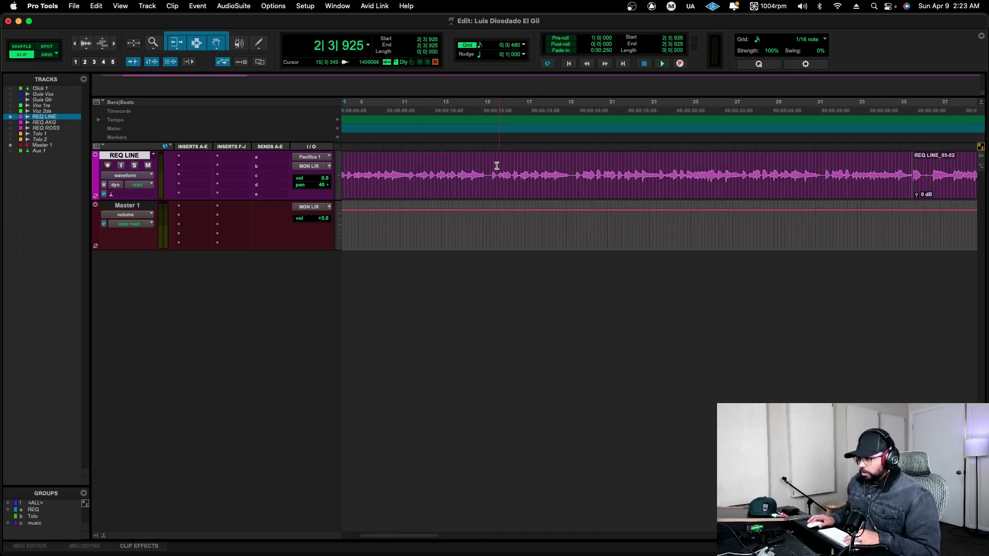
pyautogui.press('super+bracketleft')
pyautogui.click(429, 182)
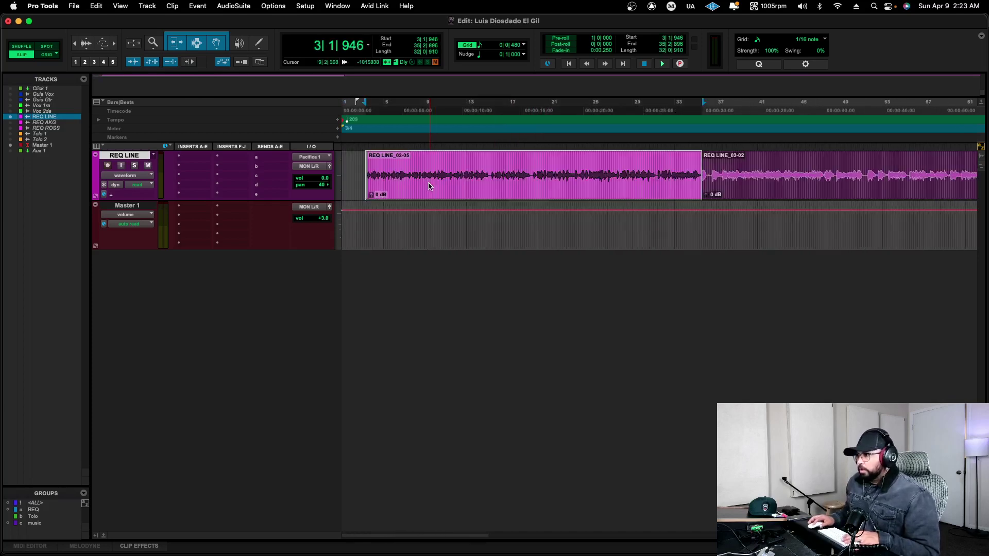
# Insert Slate Digital's Virtual Mix Rack in the first insert slot of REQ LINE and clear its default modules
pyautogui.click(190, 160)
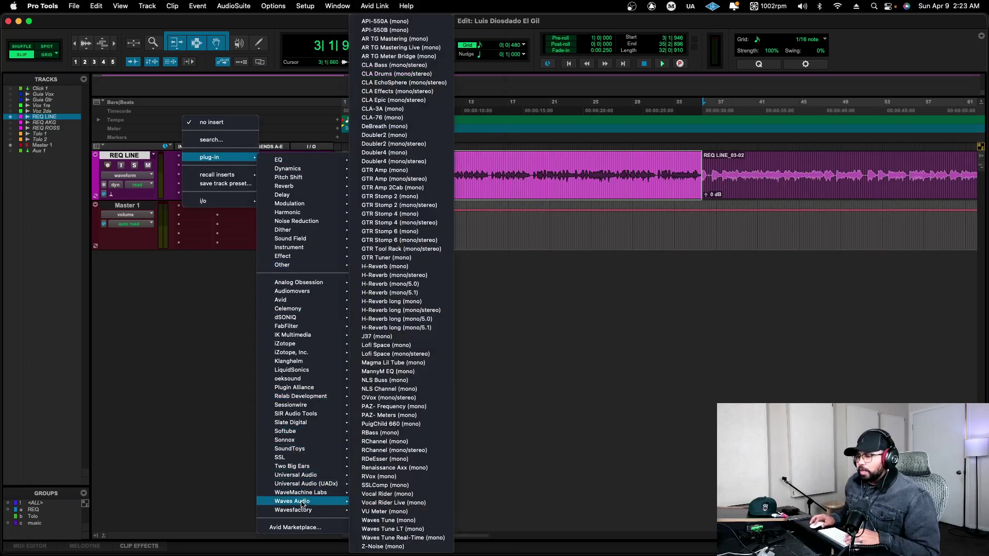
pyautogui.moveTo(303, 423)
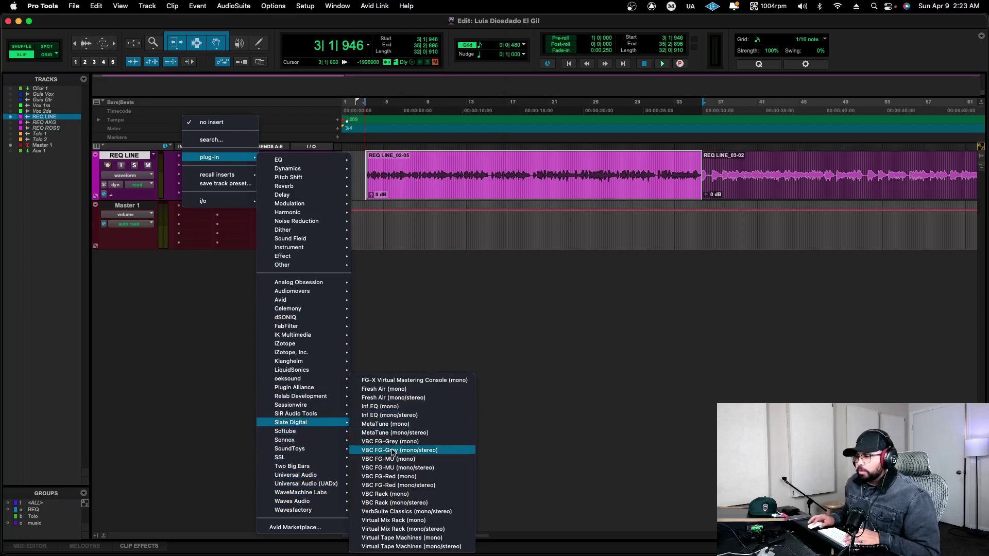
pyautogui.click(412, 536)
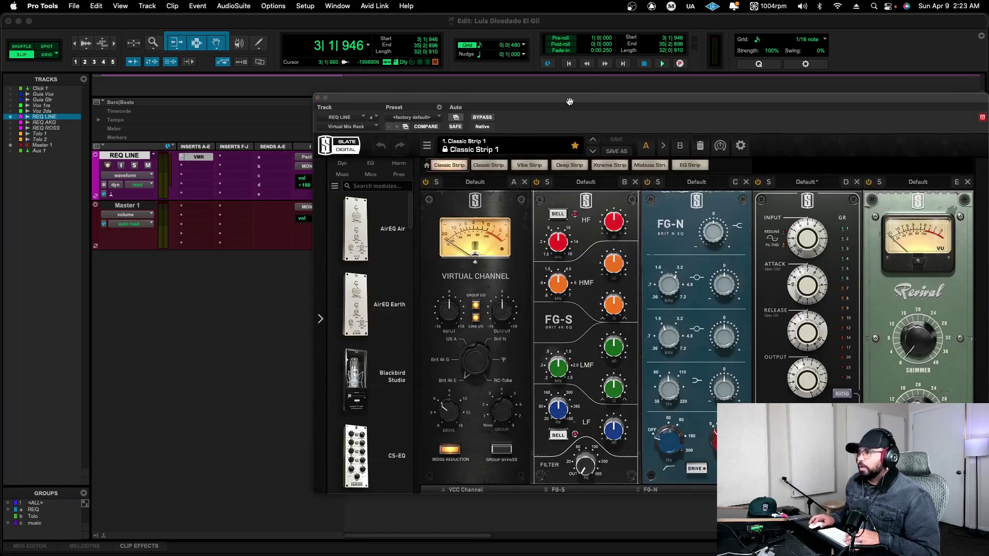
pyautogui.moveTo(570, 101); pyautogui.dragTo(433, 110)
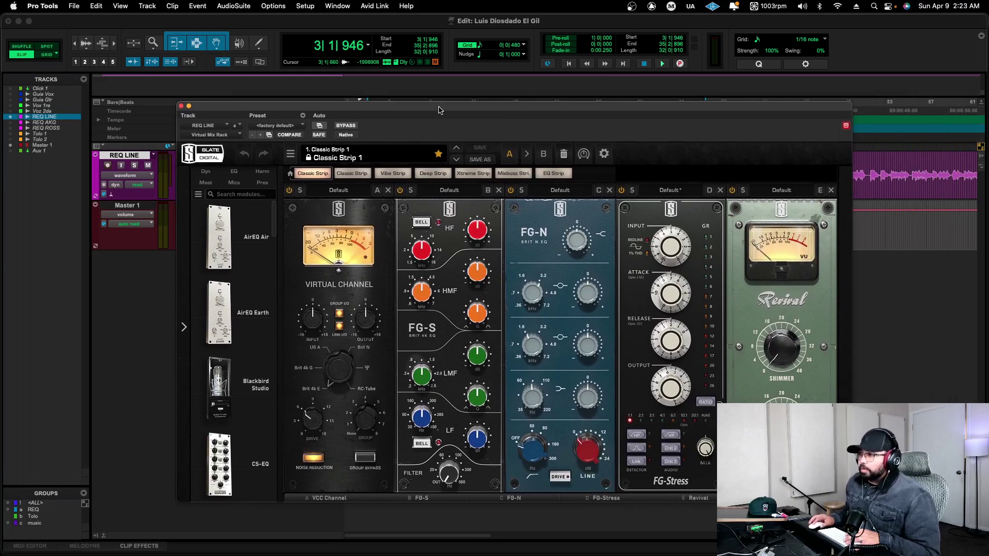
pyautogui.click(562, 155)
pyautogui.moveTo(399, 113); pyautogui.dragTo(424, 99)
# Find the VCC Channel module in the rack's module library and load it into slot A
pyautogui.scroll(-10, 250, 328)
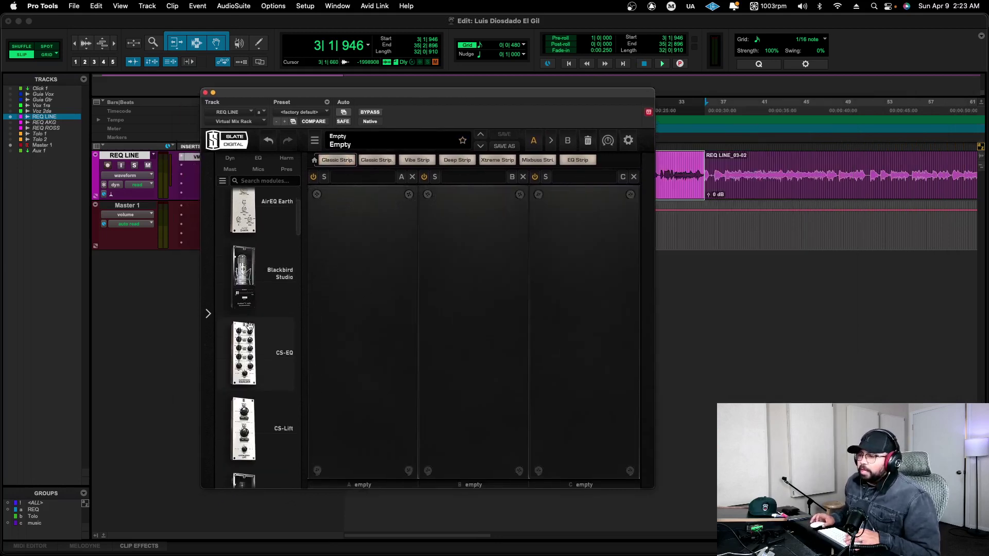
pyautogui.scroll(-15, 251, 327)
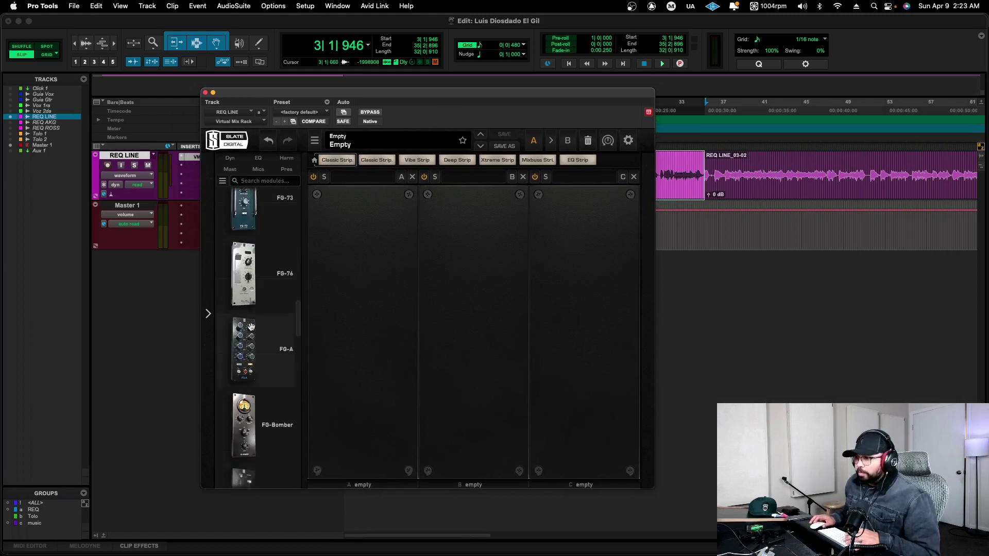
pyautogui.scroll(-4, 251, 327)
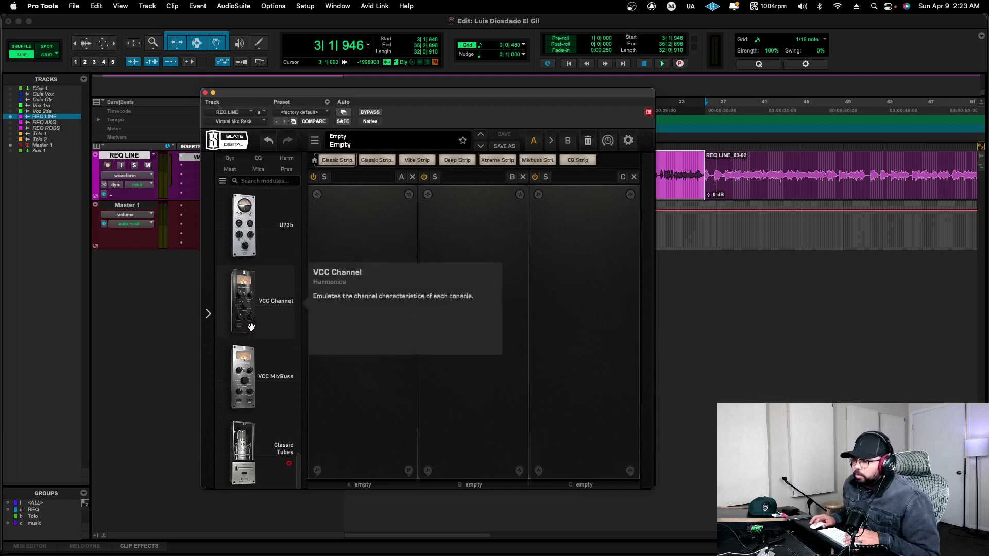
pyautogui.scroll(4, 251, 327)
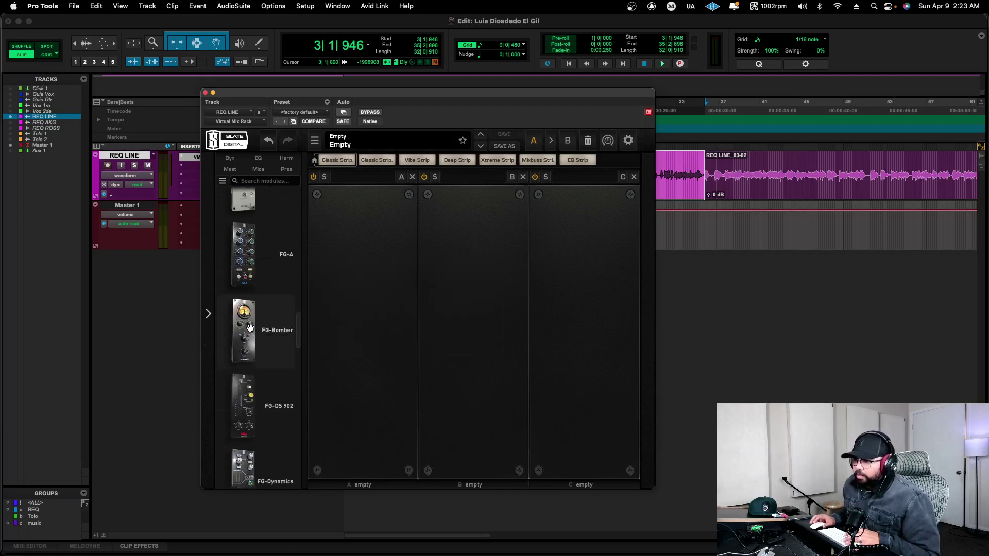
pyautogui.scroll(5, 251, 328)
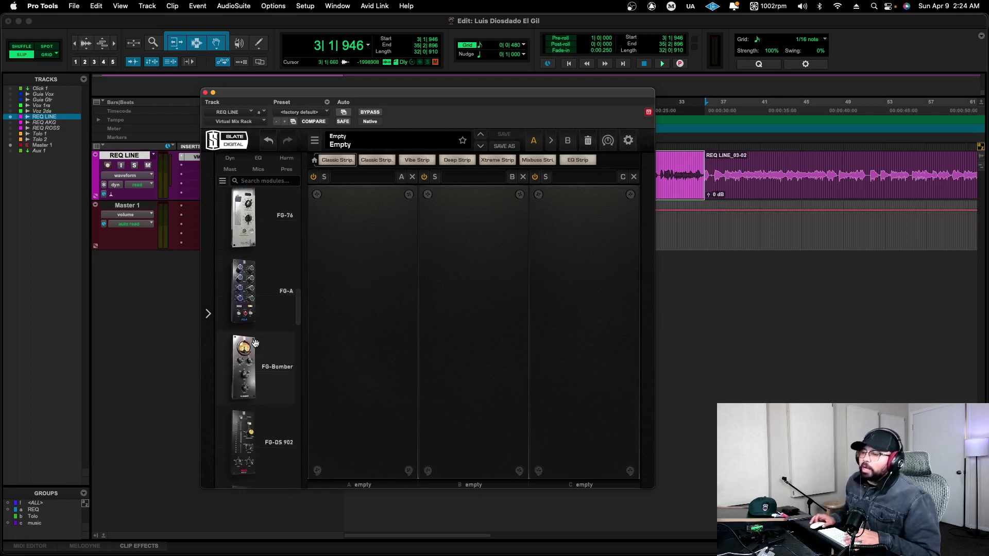
pyautogui.moveTo(255, 344)
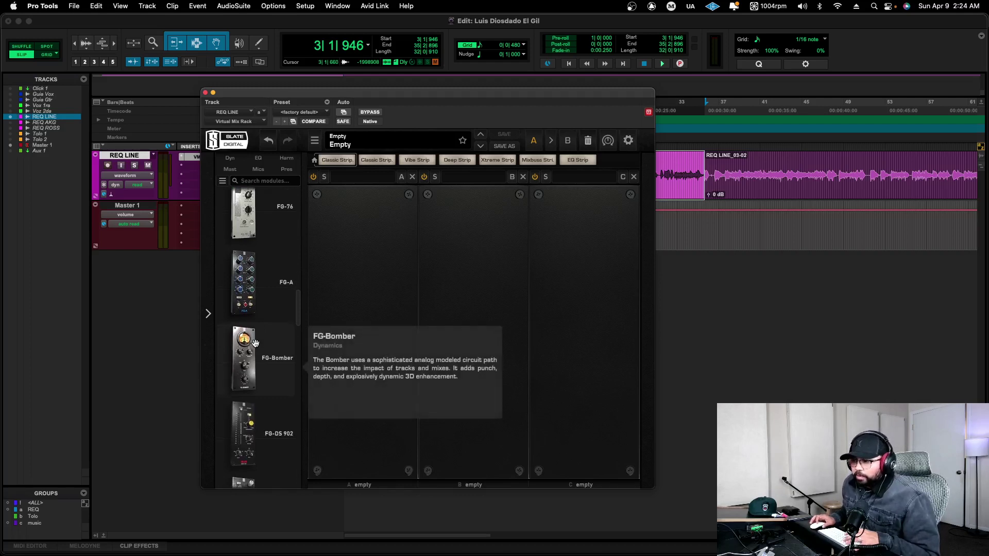
pyautogui.scroll(-3, 255, 343)
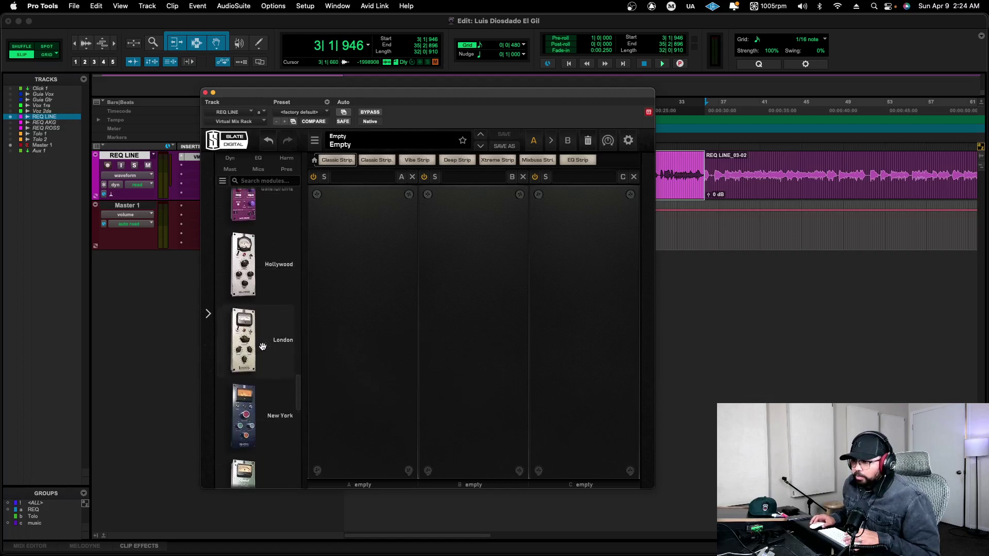
pyautogui.scroll(-6, 263, 351)
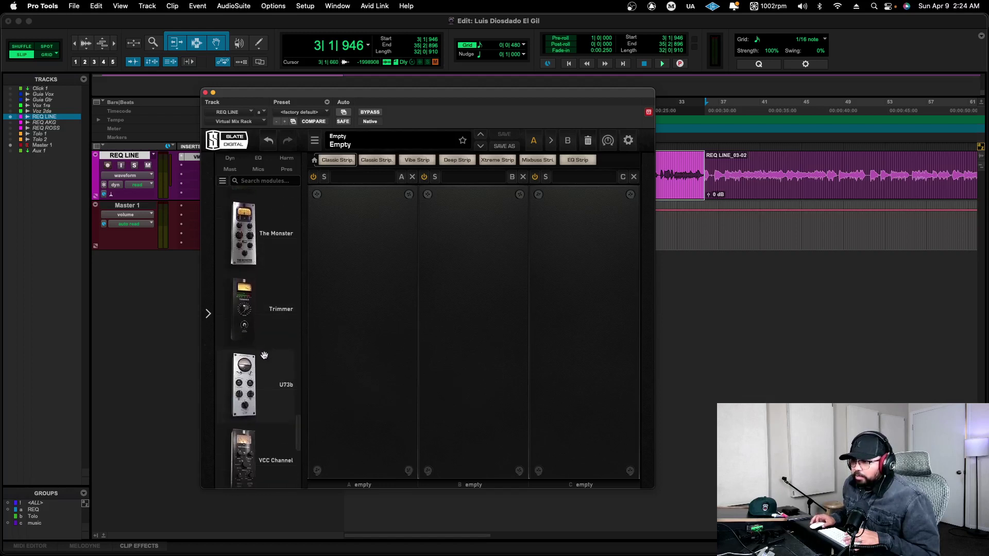
pyautogui.moveTo(264, 373)
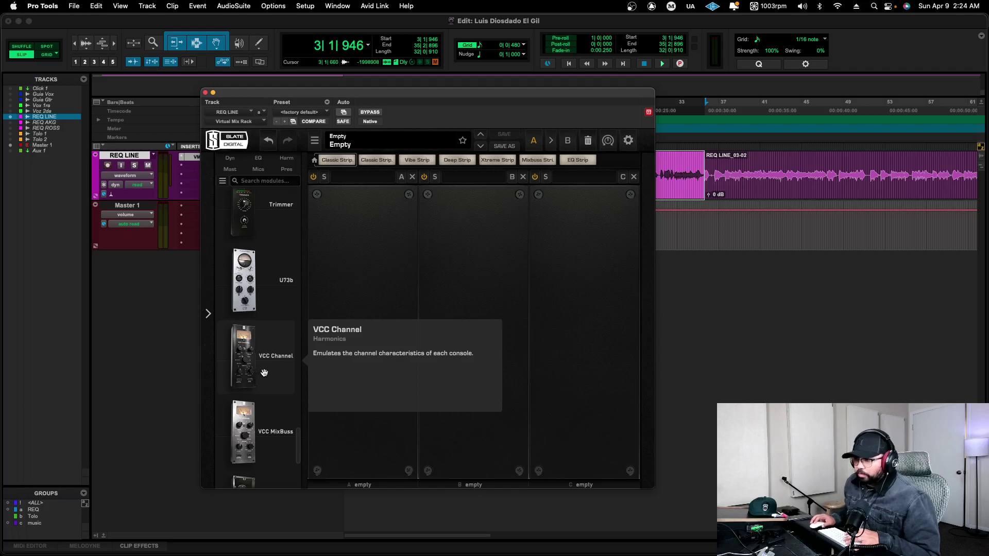
pyautogui.moveTo(264, 373); pyautogui.dragTo(349, 365)
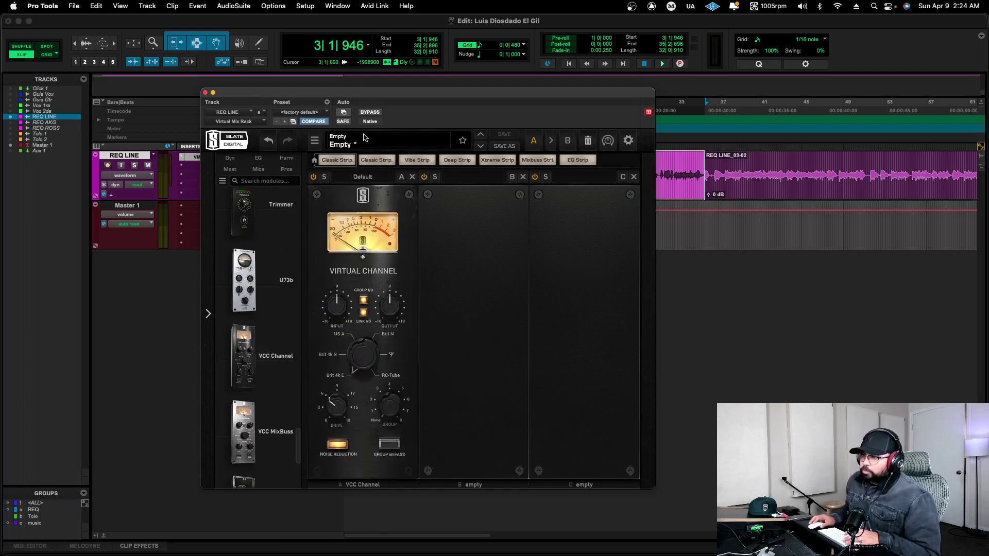
# Raise the Virtual Channel's linked input gain during playback and compare the sound with the module bypassed and active
pyautogui.moveTo(367, 99); pyautogui.dragTo(208, 118)
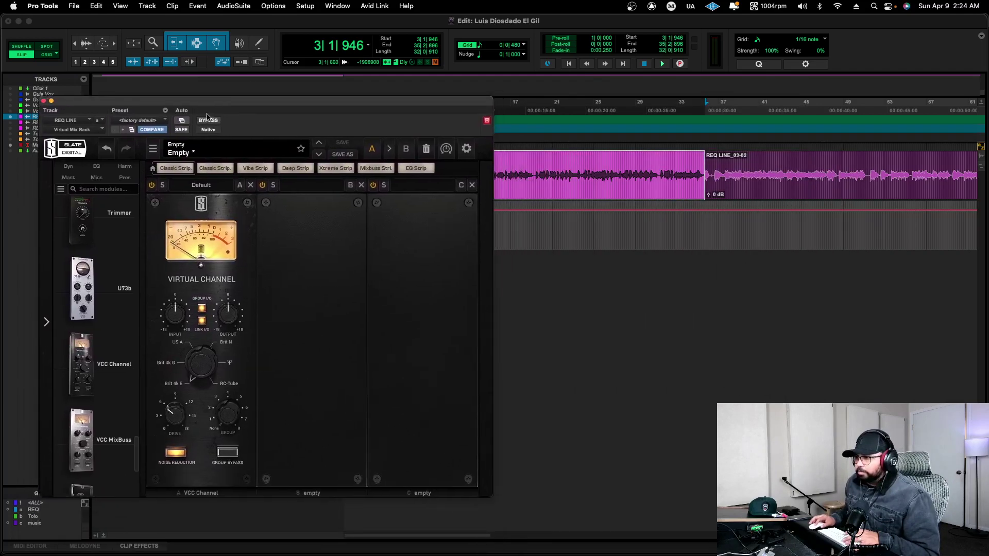
pyautogui.press('space')
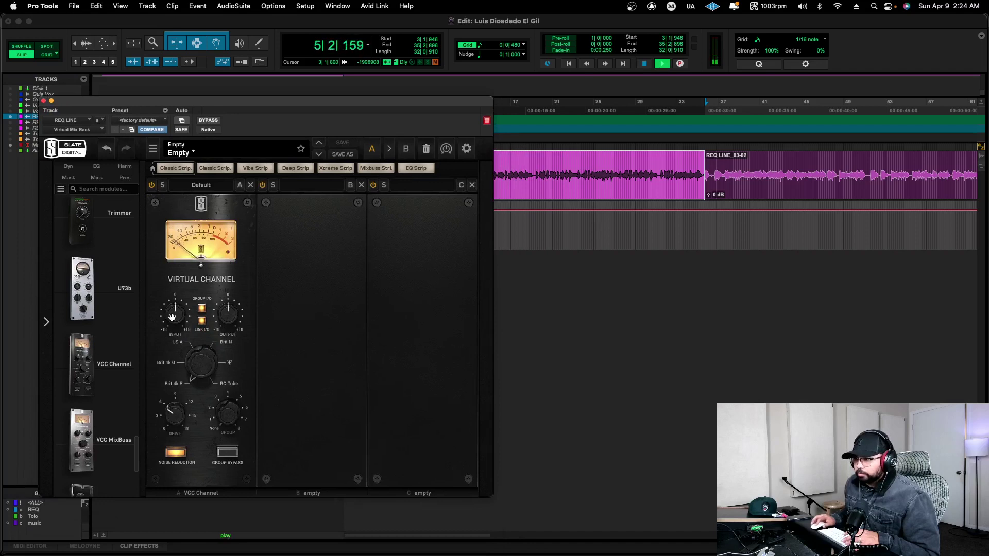
pyautogui.moveTo(172, 320); pyautogui.dragTo(173, 290)
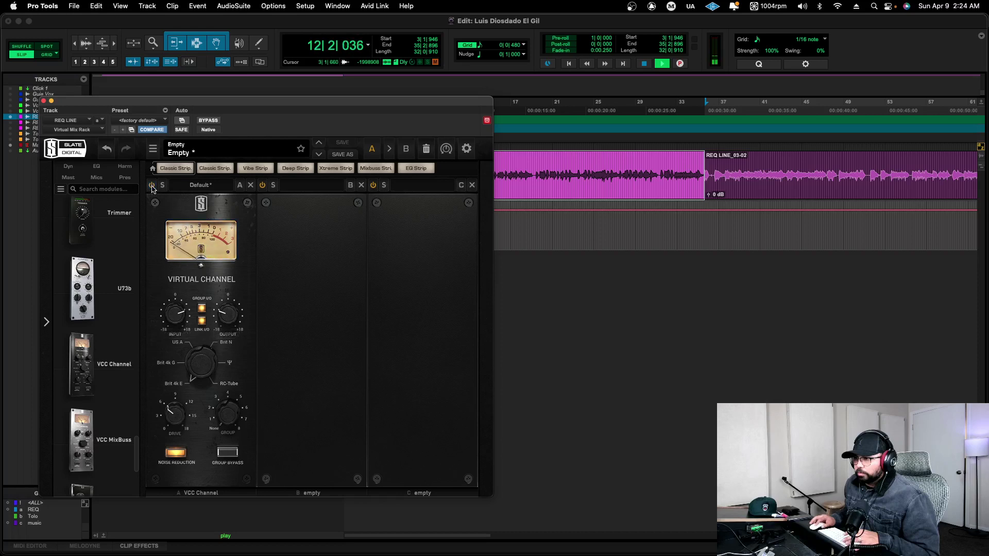
pyautogui.click(152, 186)
pyautogui.click(153, 187)
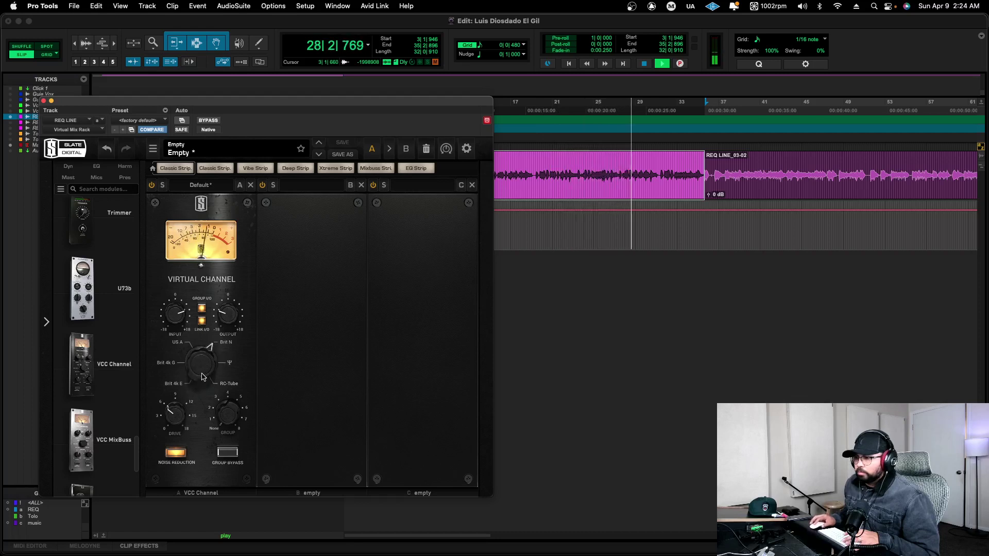
# Set the Virtual Channel to the Brit N console with 8.25 dB of drive, and stop playback
pyautogui.moveTo(175, 408)
pyautogui.mouseDown()
pyautogui.moveTo(168, 385)
pyautogui.moveTo(166, 406)
pyautogui.moveTo(175, 407)
pyautogui.mouseUp()
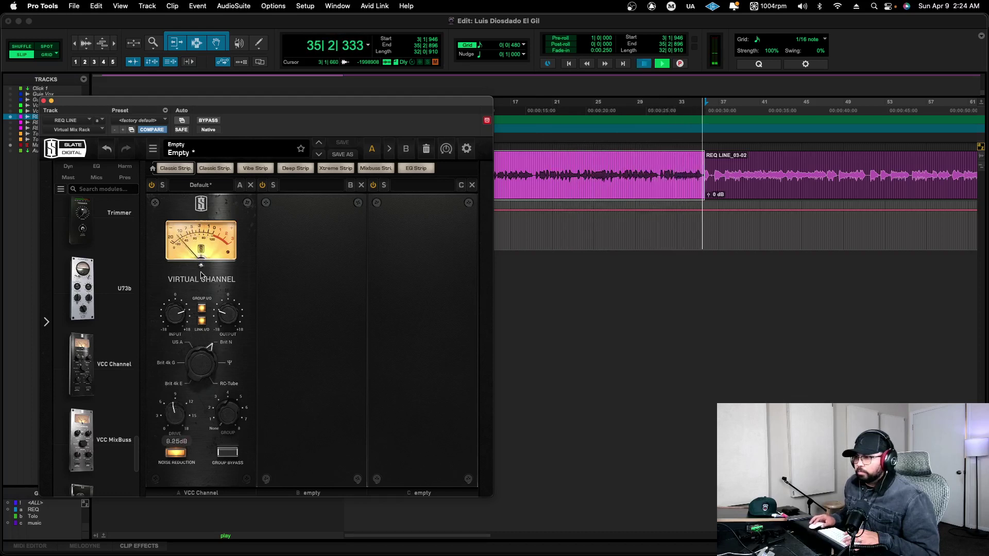
pyautogui.press('space')
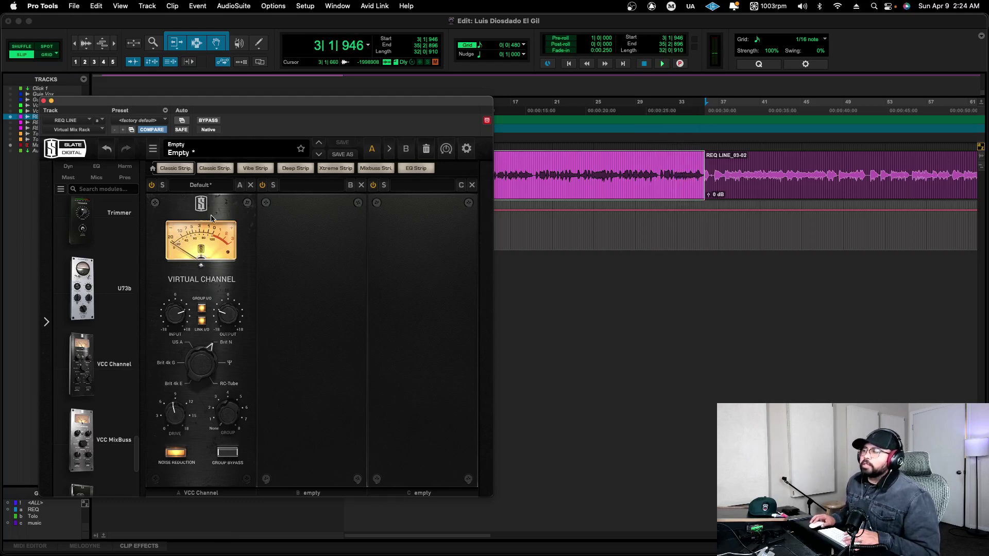
# Play the selected clip again and compare it with the Virtual Channel module bypassed and active
pyautogui.press('space')
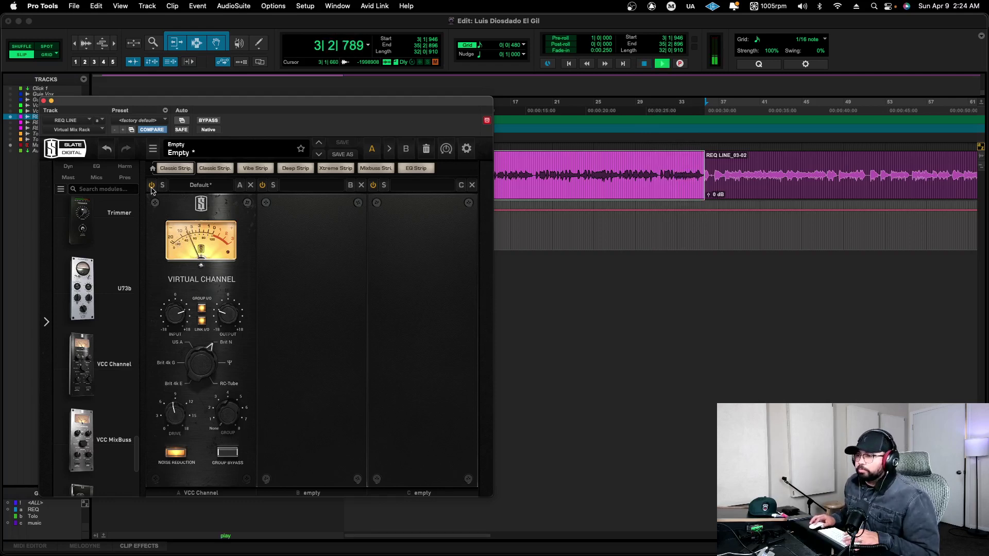
pyautogui.click(151, 186)
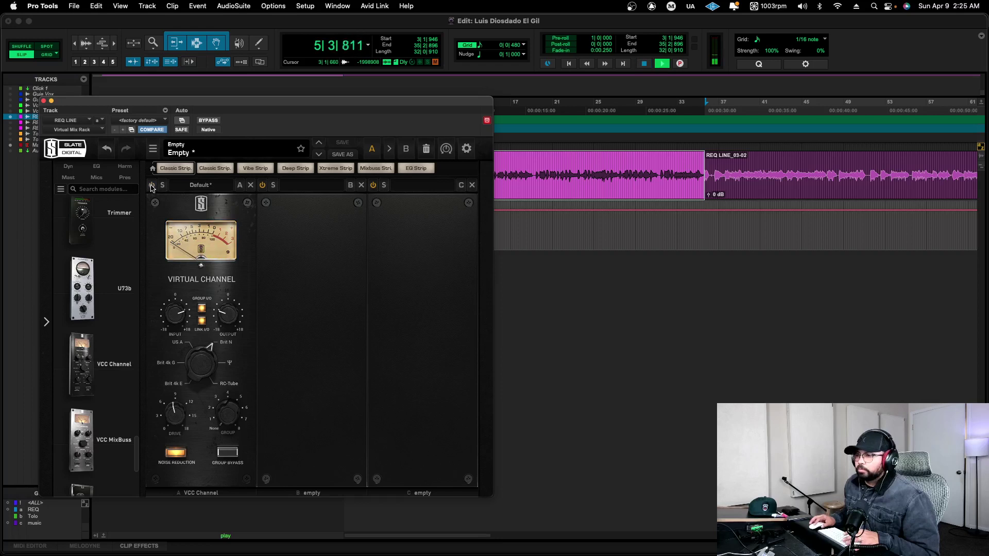
pyautogui.click(152, 186)
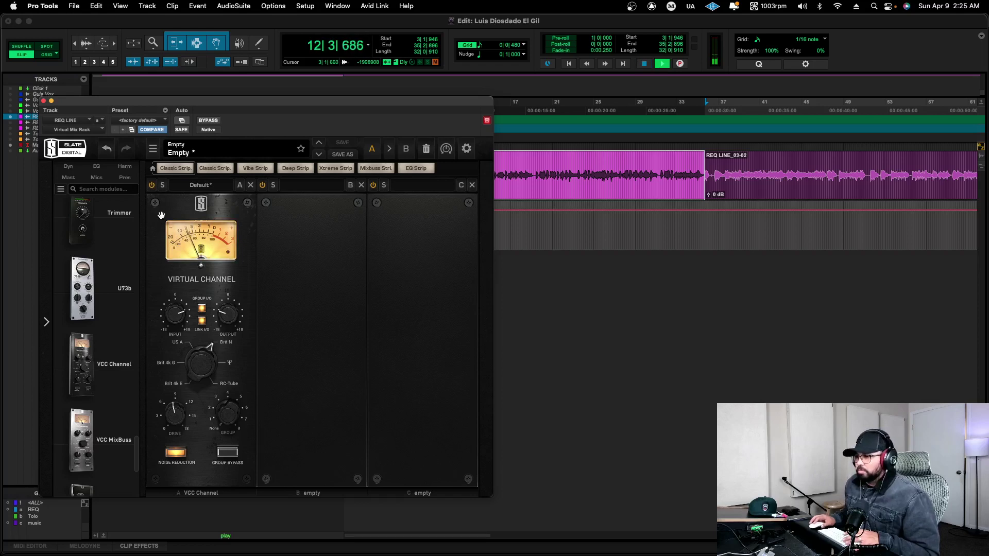
pyautogui.press('space')
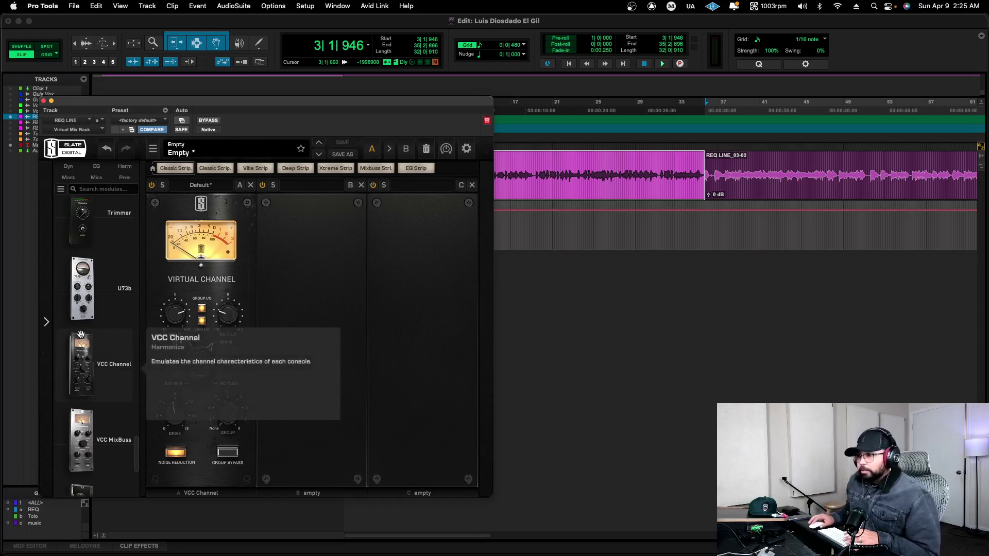
# Find the FG-S equalizer in the module library and load it into slot B after the VCC Channel
pyautogui.scroll(-10, 81, 334)
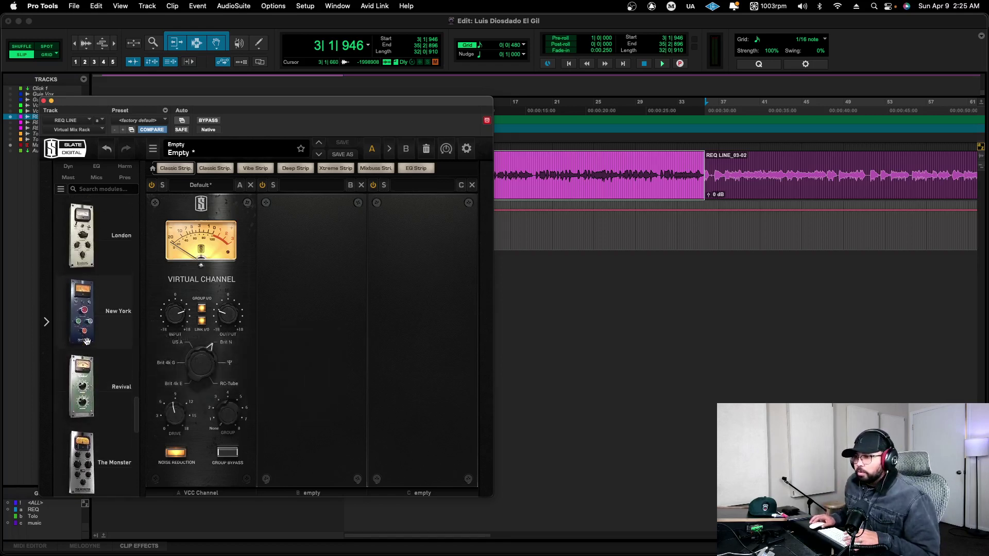
pyautogui.scroll(-10, 86, 341)
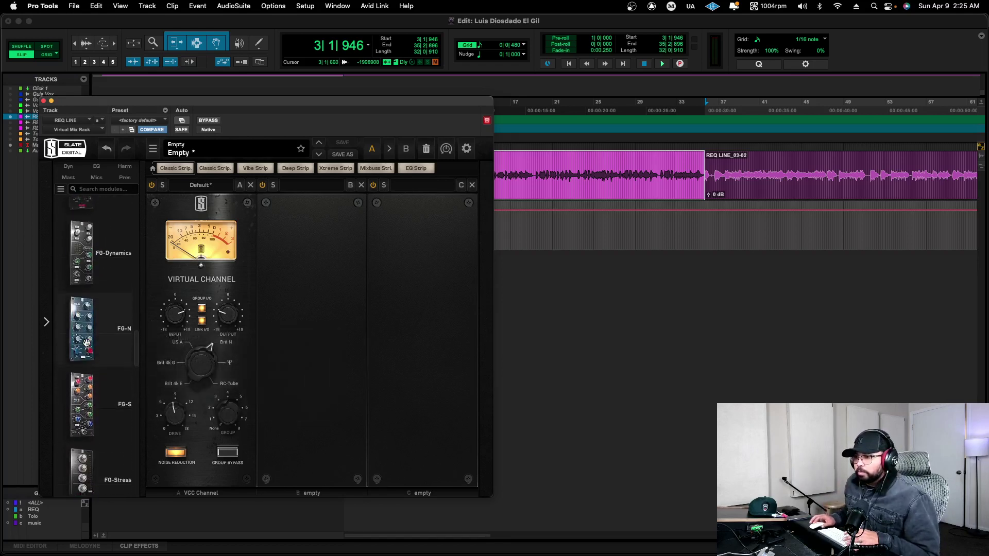
pyautogui.scroll(1, 98, 335)
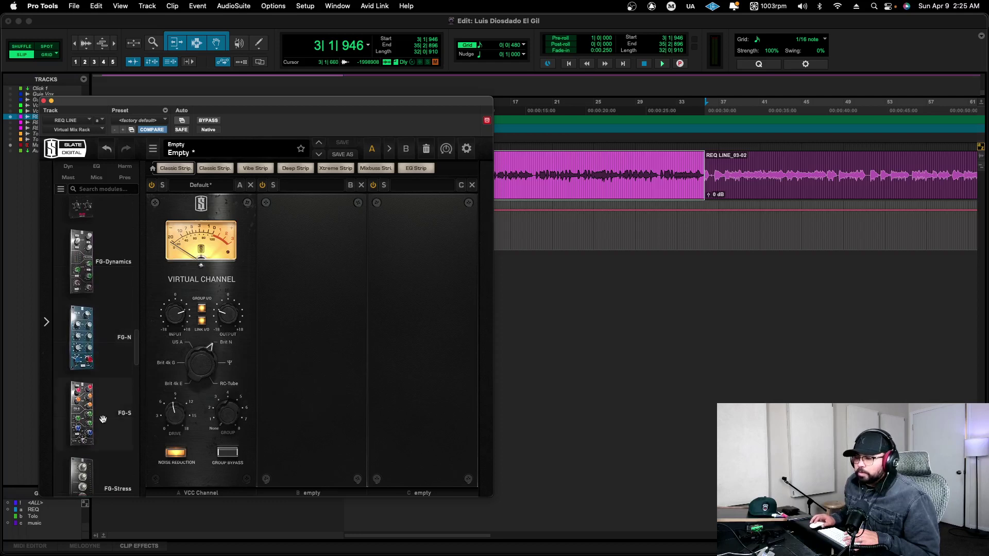
pyautogui.moveTo(100, 421); pyautogui.dragTo(311, 405)
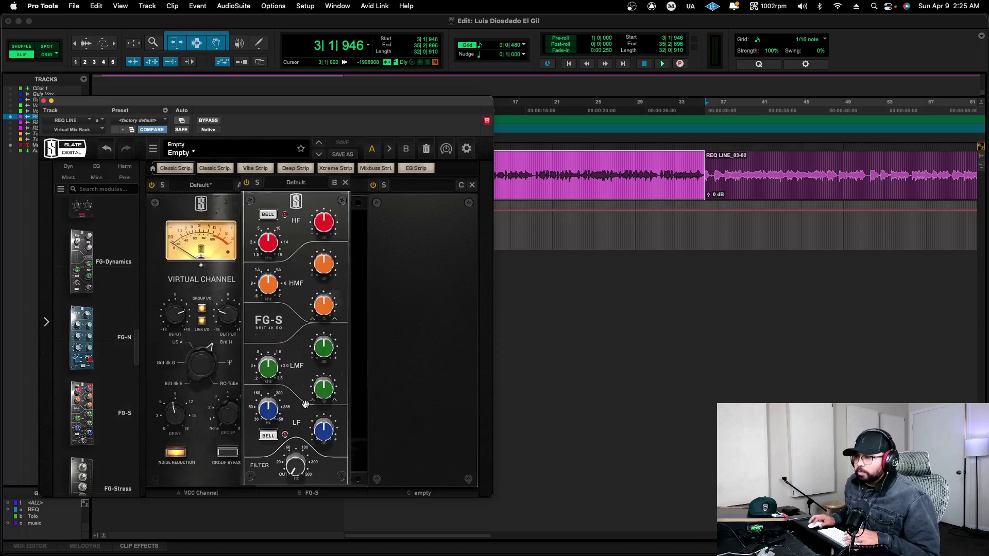
# Play the clip, boost the FG-S HF band by about 2.9 dB, and adjust the band's frequency by ear
pyautogui.press('space')
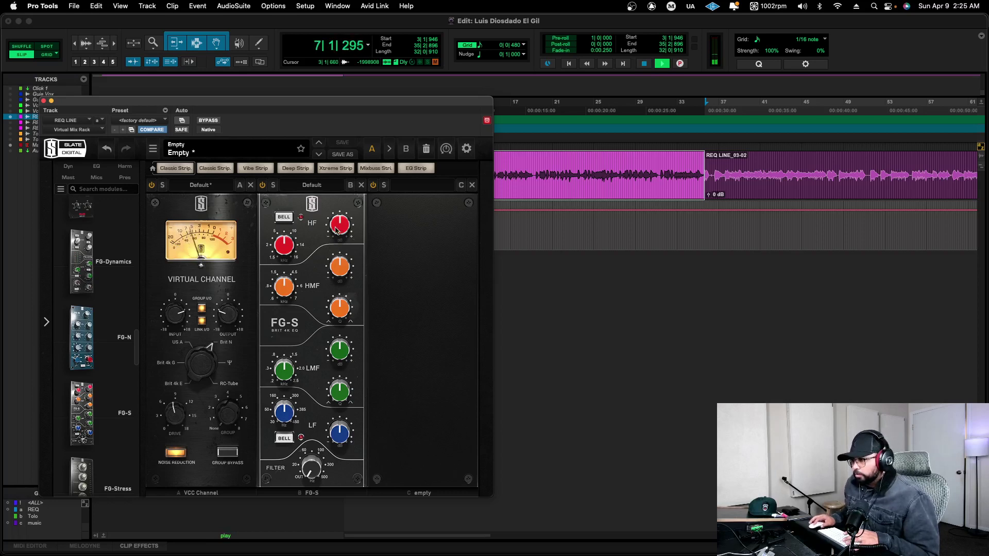
pyautogui.moveTo(335, 233); pyautogui.dragTo(335, 221)
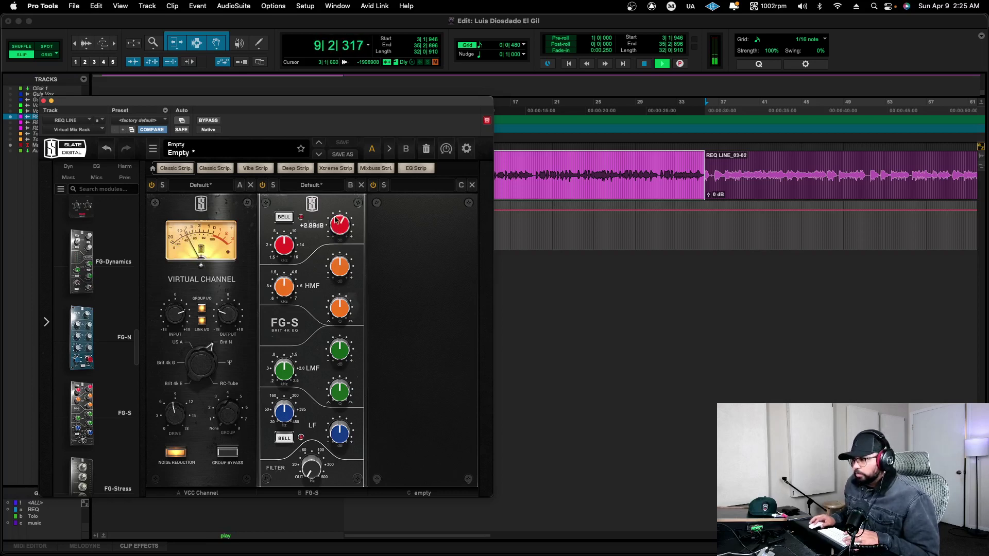
pyautogui.moveTo(280, 253); pyautogui.dragTo(323, 316)
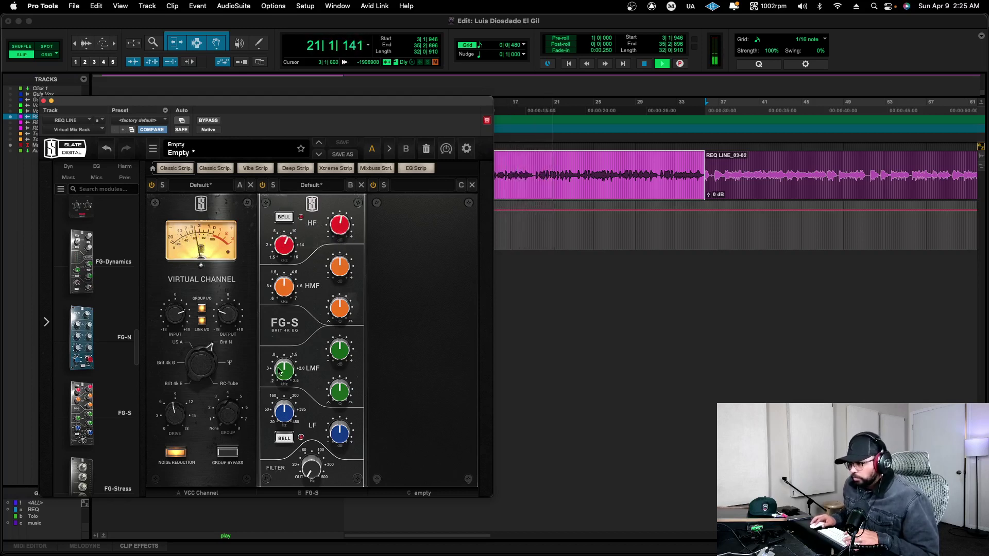
# Boost the FG-S LMF band, sweep its frequency between about 374 and 483 Hz, and set its gain to +1.12 dB
pyautogui.moveTo(297, 369)
pyautogui.moveTo(339, 352); pyautogui.dragTo(332, 331)
pyautogui.moveTo(285, 369); pyautogui.dragTo(283, 384)
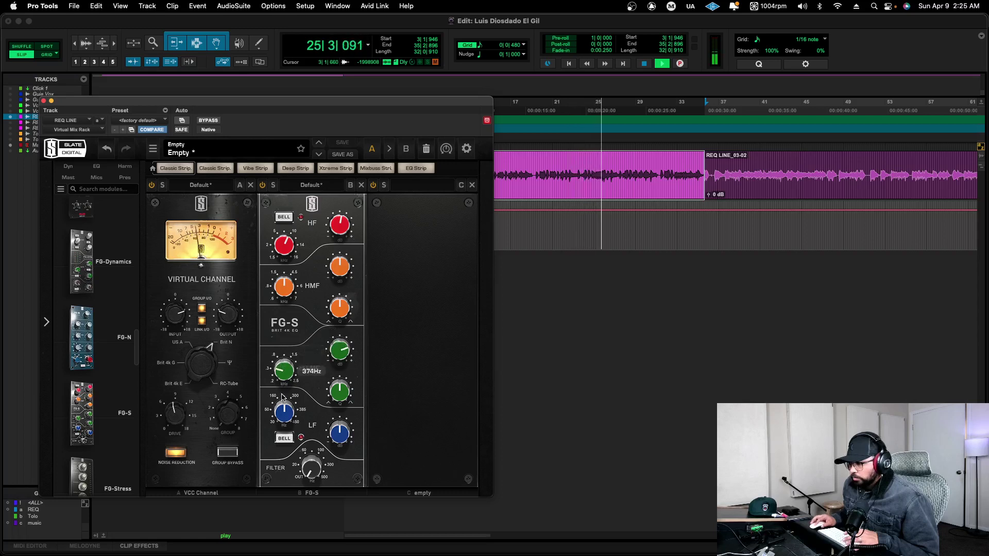
pyautogui.moveTo(283, 398)
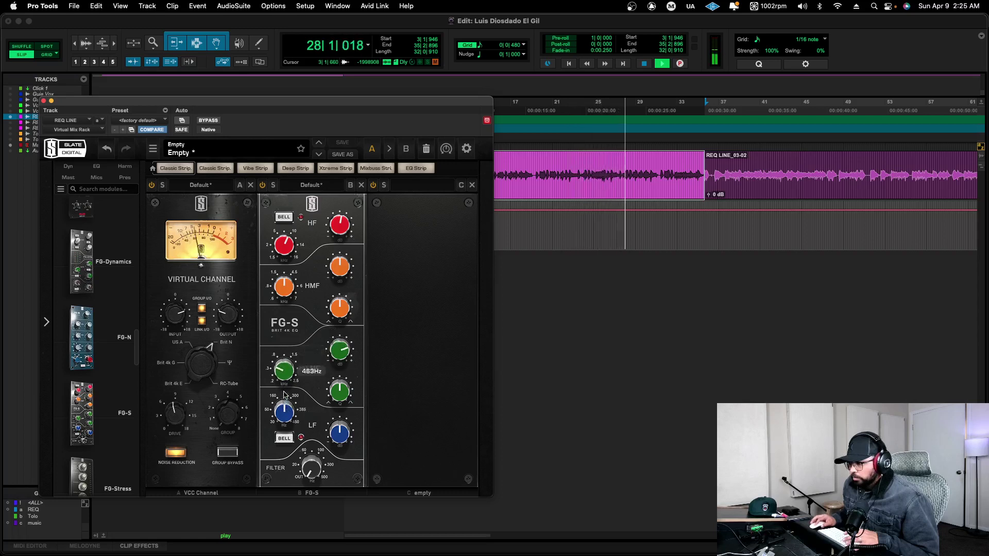
pyautogui.moveTo(282, 397); pyautogui.dragTo(298, 384)
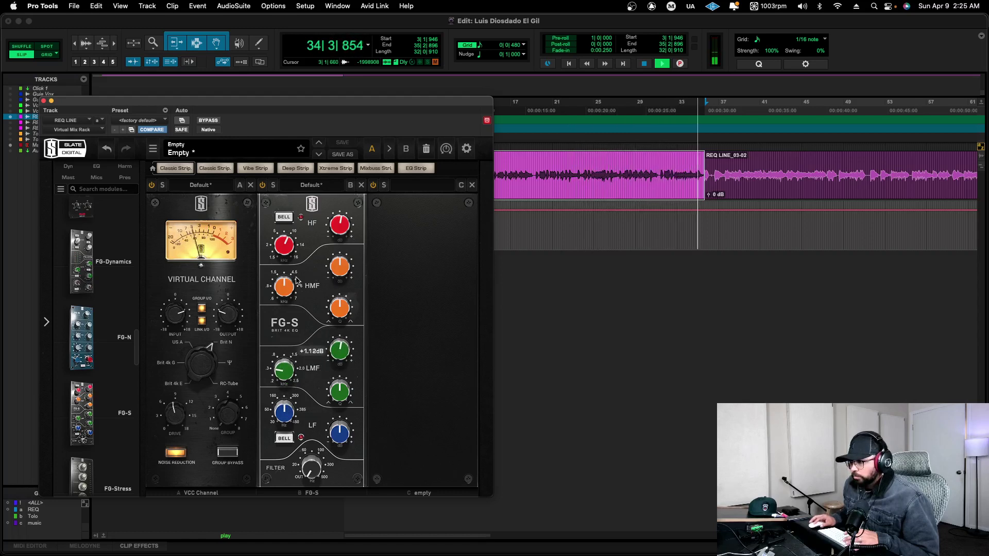
# Boost the FG-S HMF band to sweep its frequency, settle near 2.57 kHz, and set its gain to +1.43 dB
pyautogui.moveTo(338, 271)
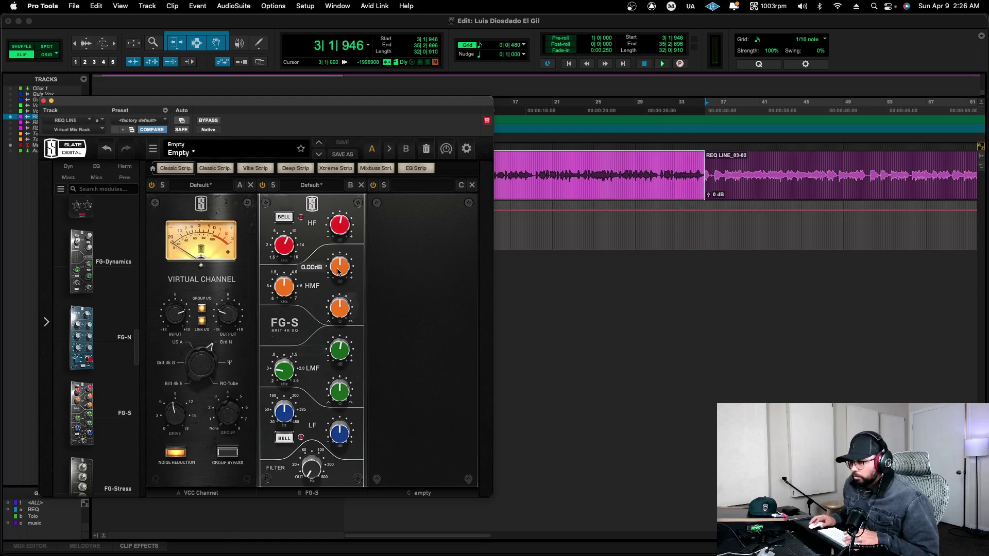
pyautogui.press('space')
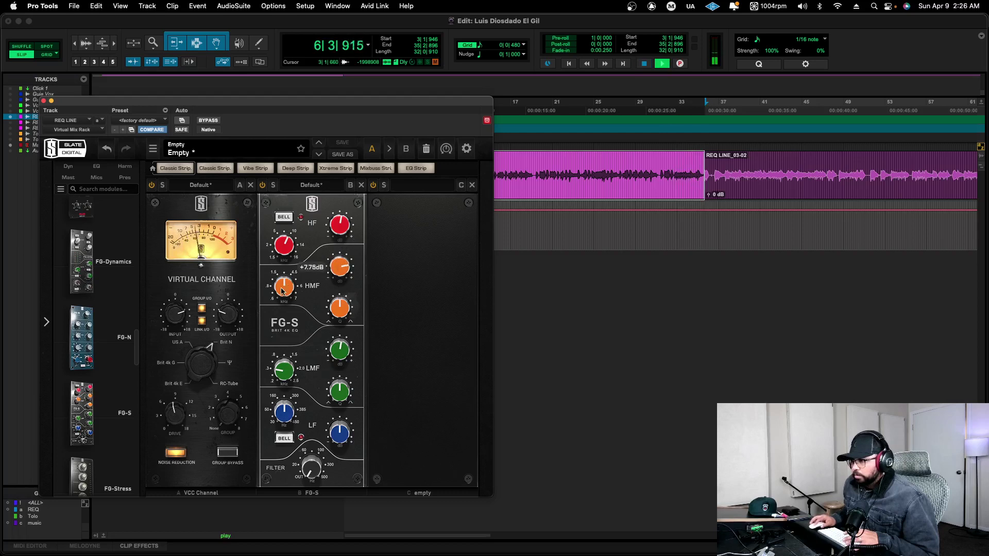
pyautogui.moveTo(284, 287)
pyautogui.mouseDown()
pyautogui.moveTo(281, 313)
pyautogui.moveTo(282, 299)
pyautogui.mouseUp()
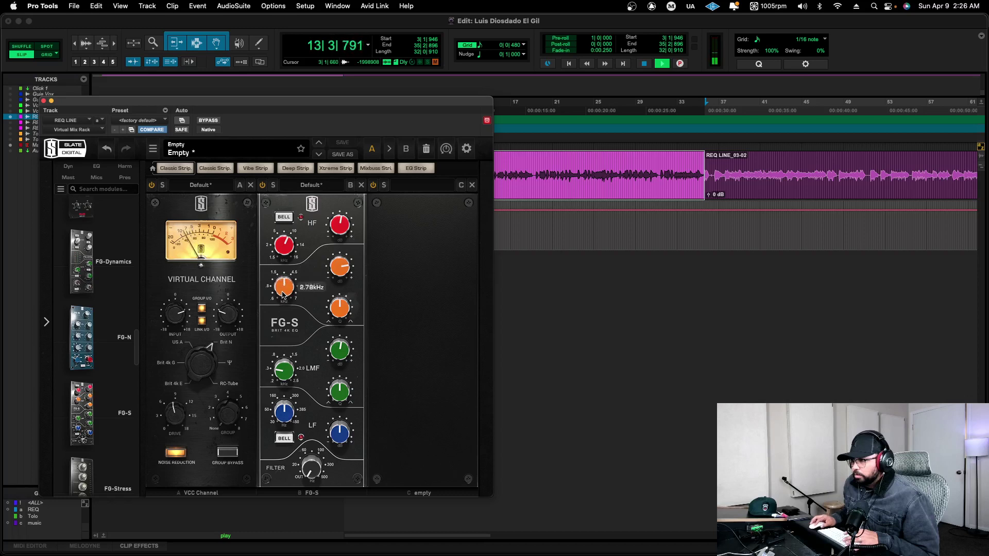
pyautogui.moveTo(283, 295); pyautogui.dragTo(282, 297)
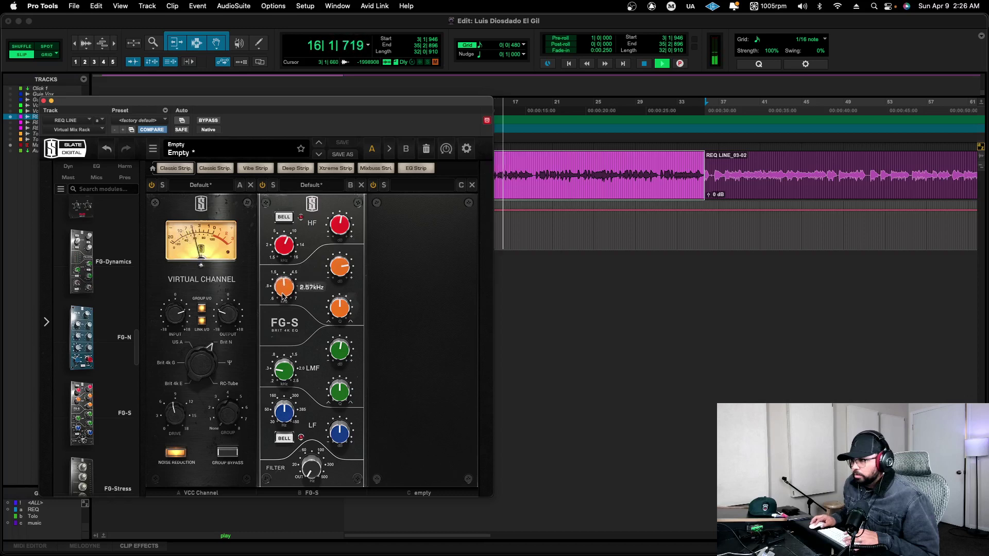
pyautogui.moveTo(338, 269); pyautogui.dragTo(336, 289)
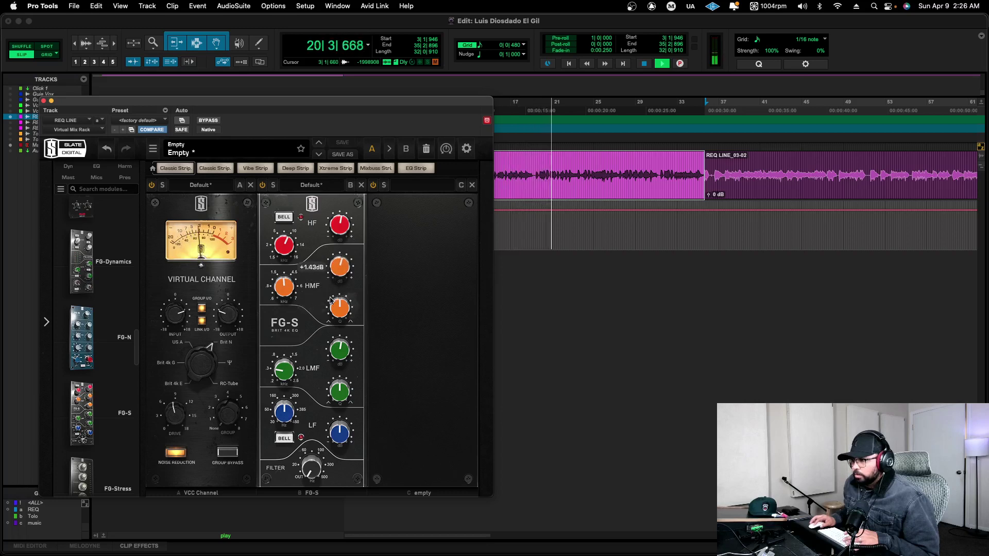
# Set the FG-S LMF gain to -0.82 dB and its low-end filter to 82.1 Hz, and stop playback
pyautogui.moveTo(338, 349); pyautogui.dragTo(338, 354)
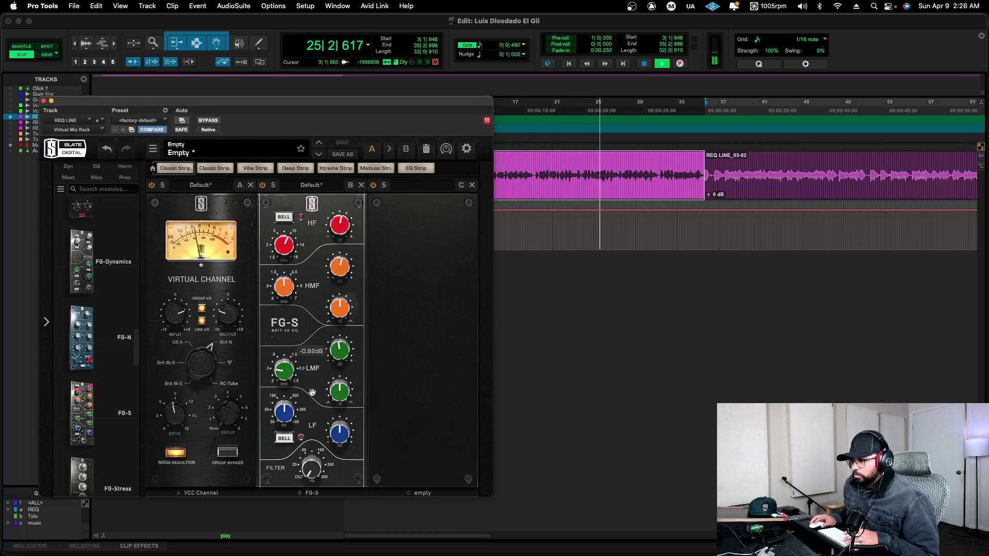
pyautogui.moveTo(310, 460)
pyautogui.moveTo(310, 461); pyautogui.dragTo(303, 403)
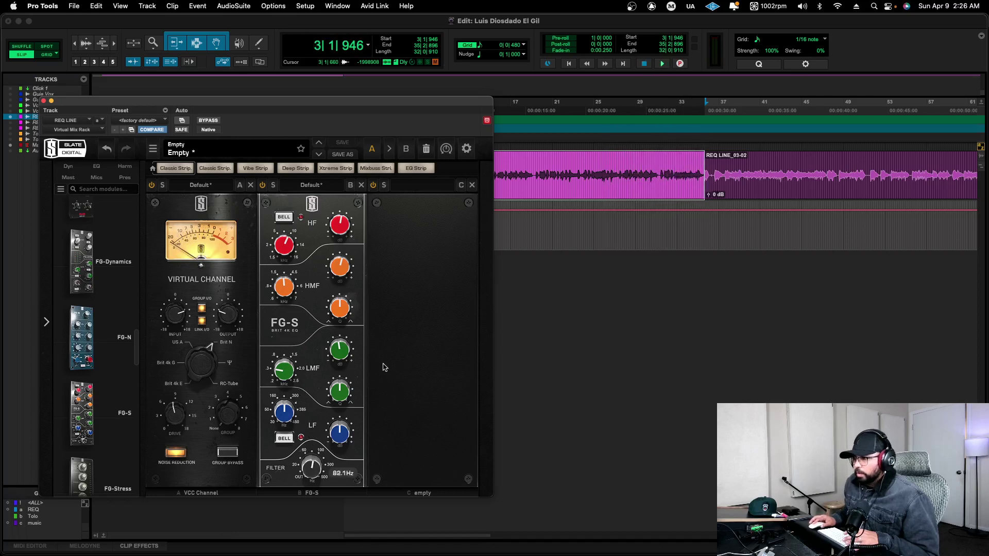
pyautogui.press('space')
pyautogui.press('space')
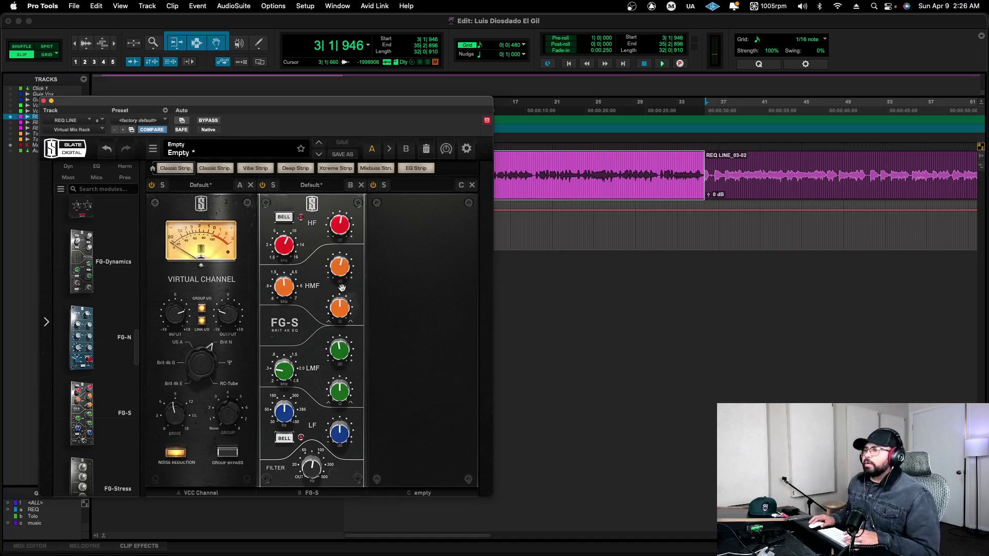
# Play the clip and compare its sound with the whole rack bypassed and active, then stop playback
pyautogui.click(208, 120)
pyautogui.press('space')
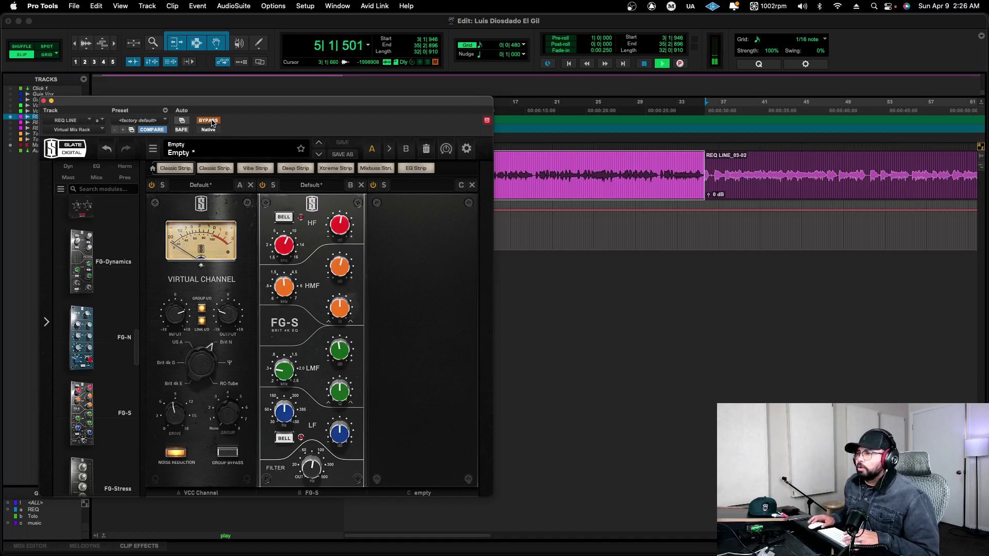
pyautogui.click(209, 120)
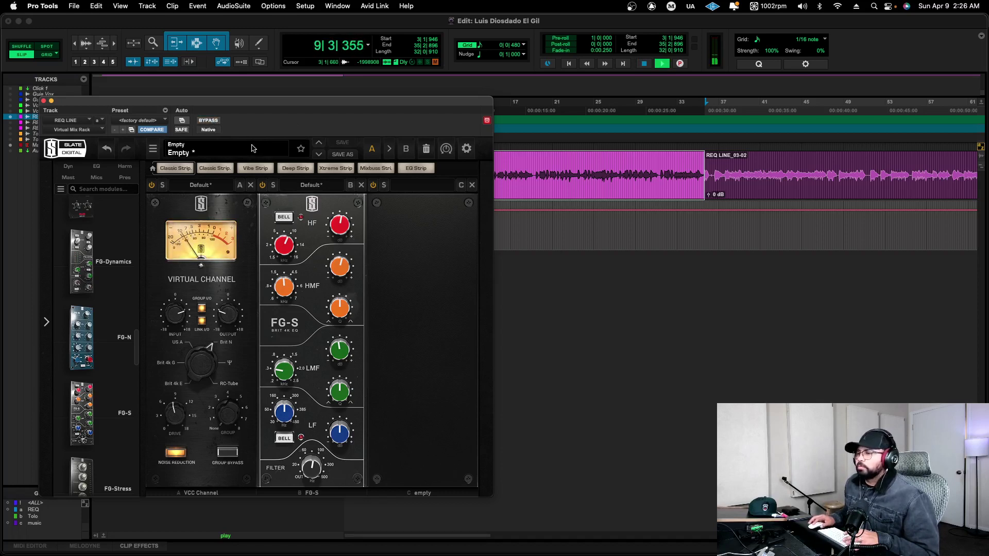
pyautogui.press('space')
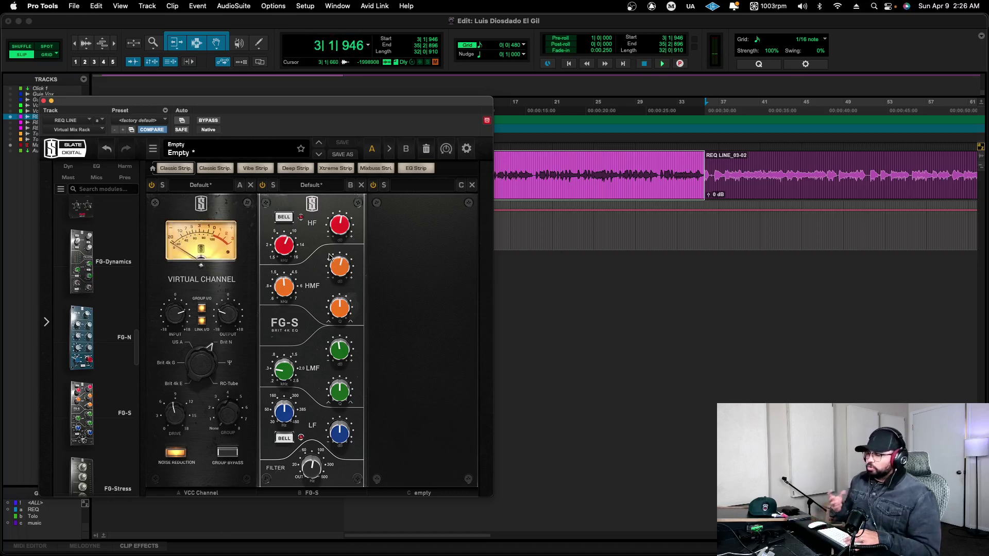
# Find the Revival module in the library and load it into slot C after the FG-S
pyautogui.scroll(-5, 108, 324)
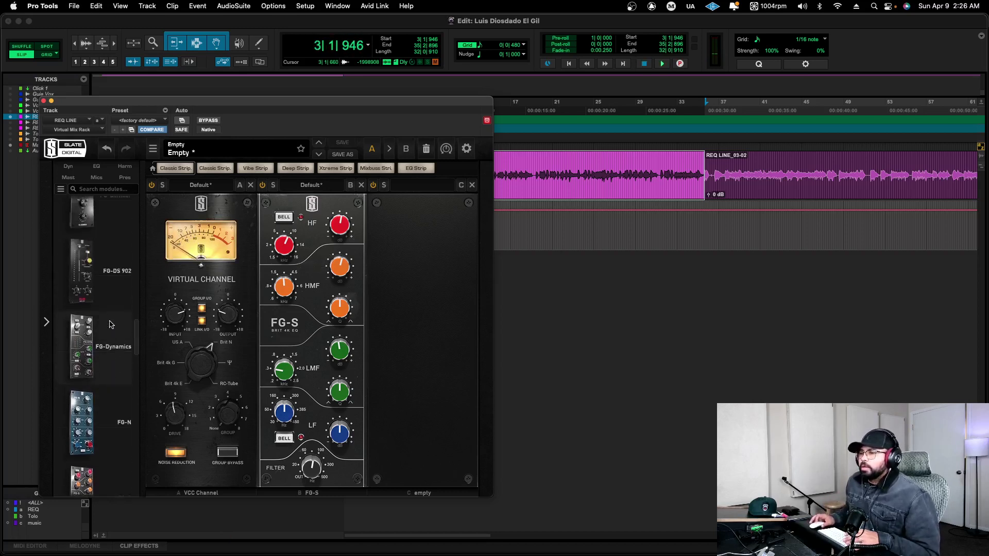
pyautogui.scroll(-10, 108, 327)
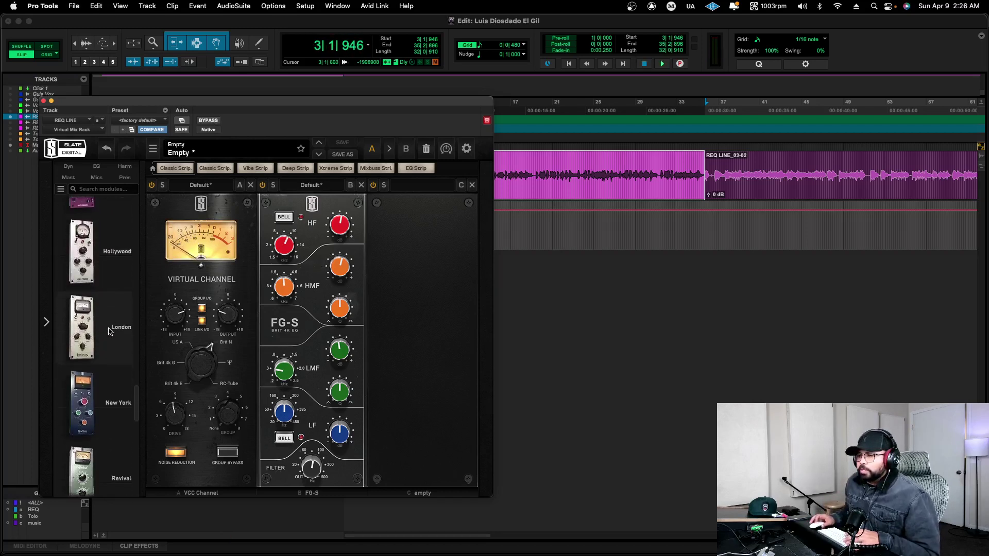
pyautogui.scroll(-1, 108, 332)
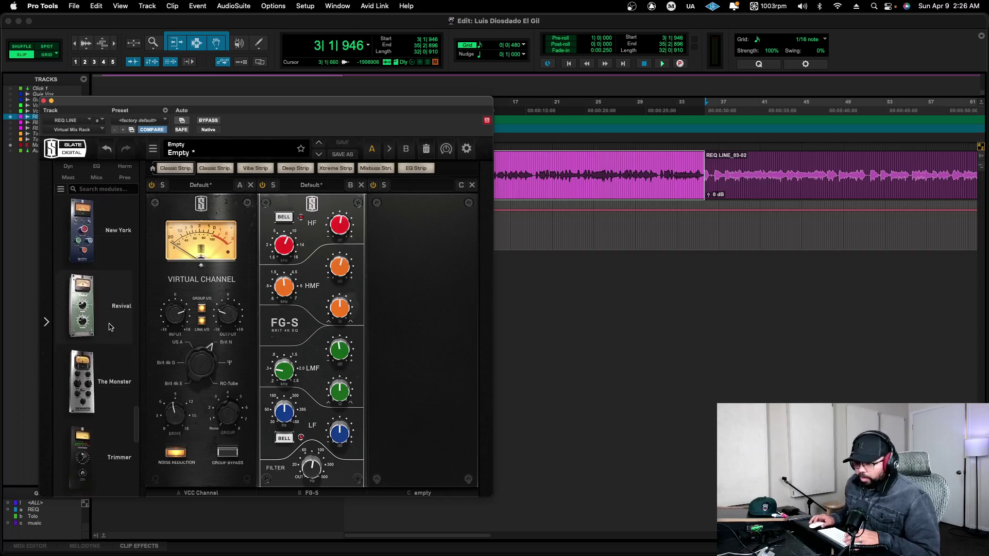
pyautogui.moveTo(104, 329); pyautogui.dragTo(421, 333)
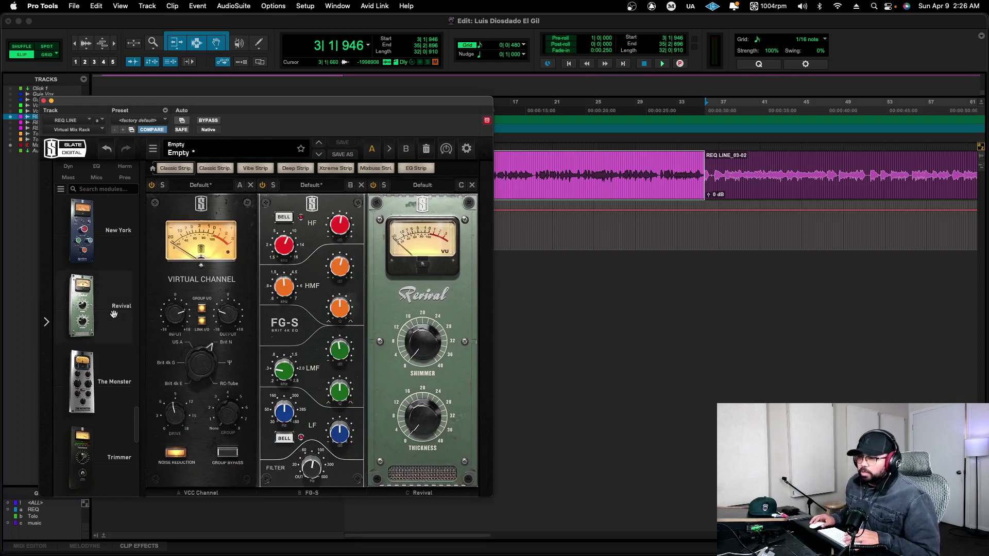
pyautogui.moveTo(114, 315)
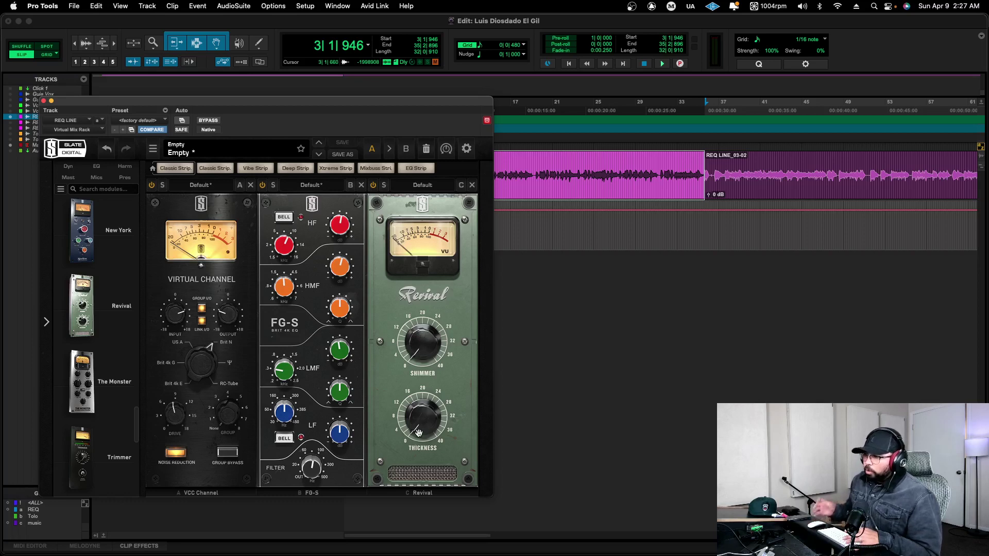
# During playback, set Revival's Shimmer to 10.8 and its Thickness to about 9
pyautogui.press('space')
pyautogui.moveTo(421, 342); pyautogui.dragTo(404, 303)
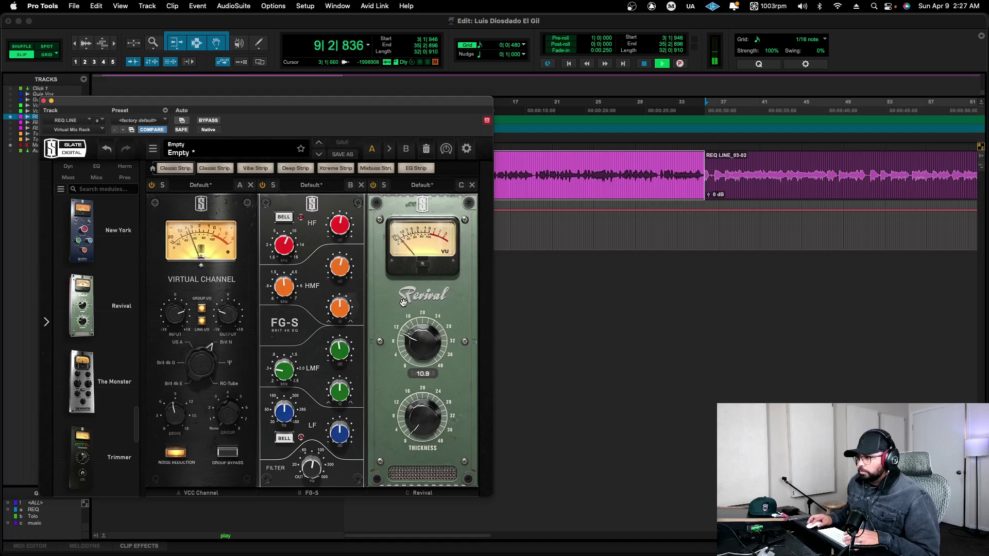
pyautogui.moveTo(421, 432); pyautogui.dragTo(405, 383)
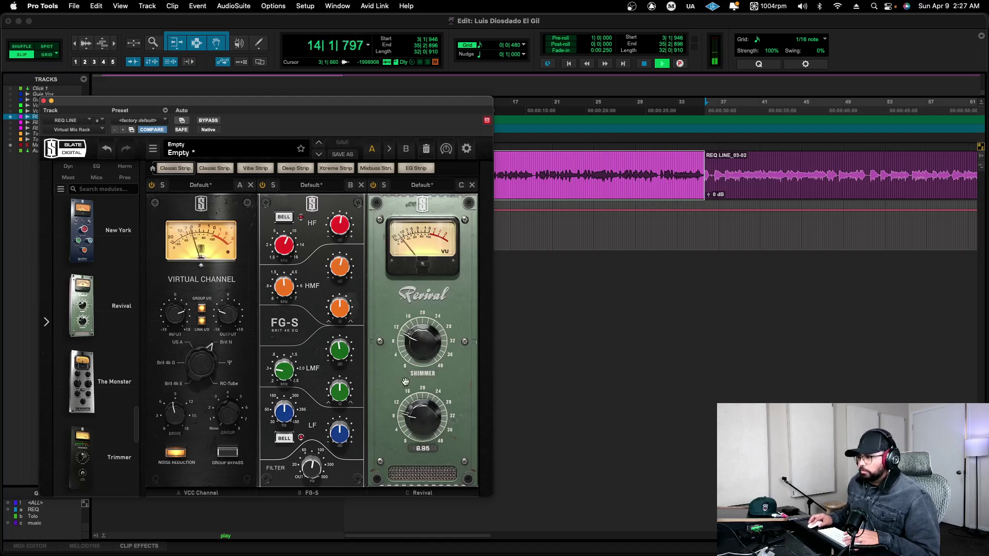
pyautogui.moveTo(406, 381); pyautogui.dragTo(404, 380)
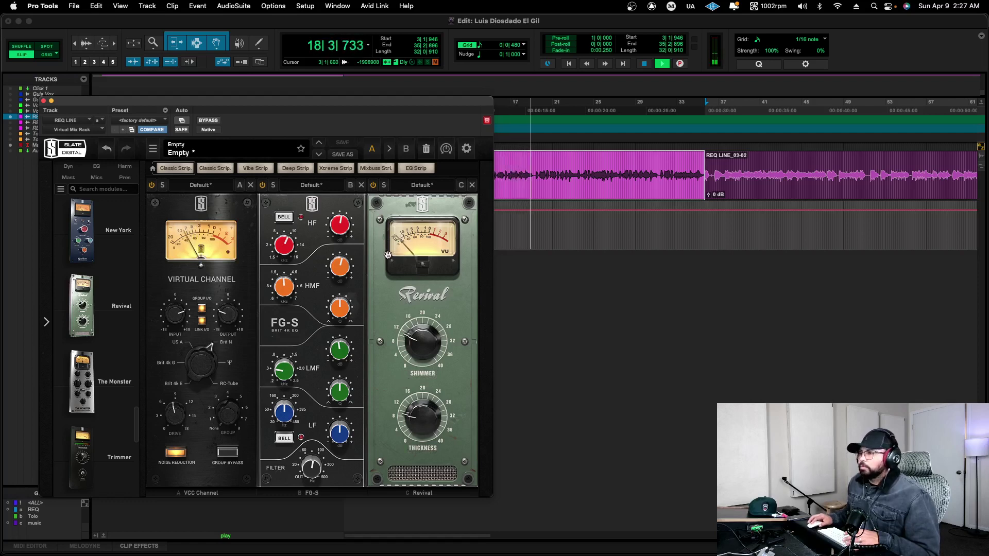
# Compare the clip with the rack including Revival bypassed and active, and stop playback
pyautogui.click(208, 121)
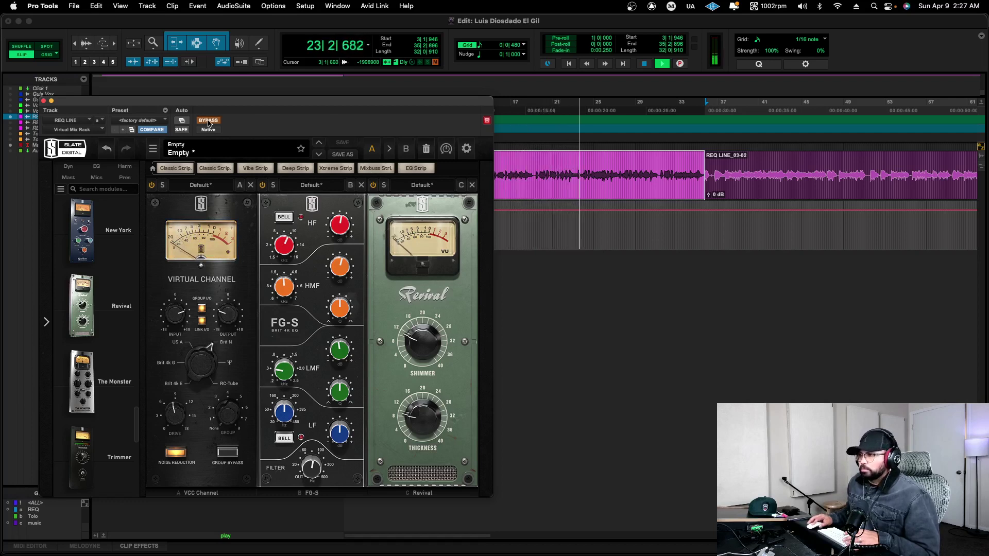
pyautogui.click(208, 122)
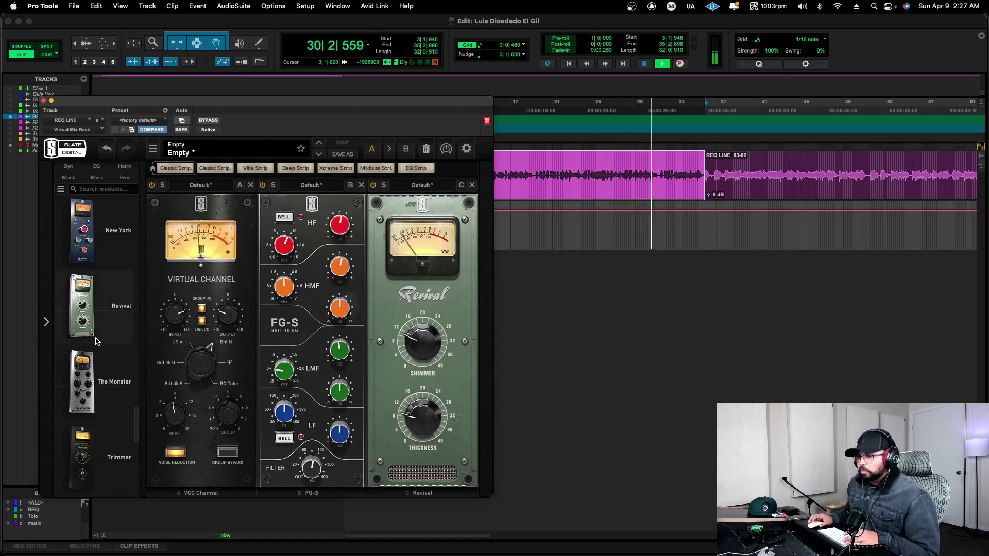
pyautogui.press('space')
# Find the FG-2A compressor in the module library and load it into slot D after Revival
pyautogui.scroll(-10, 103, 345)
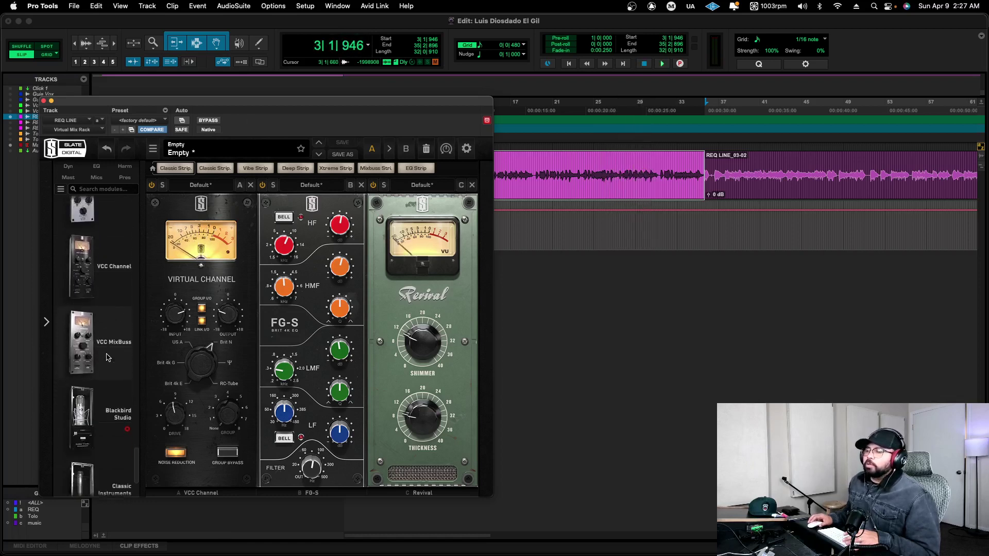
pyautogui.scroll(-10, 108, 358)
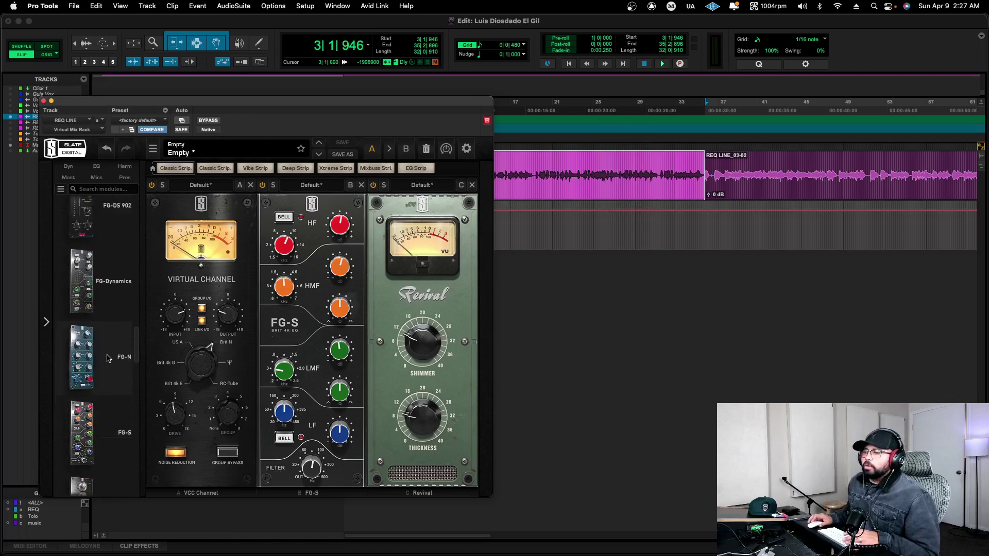
pyautogui.scroll(5, 108, 359)
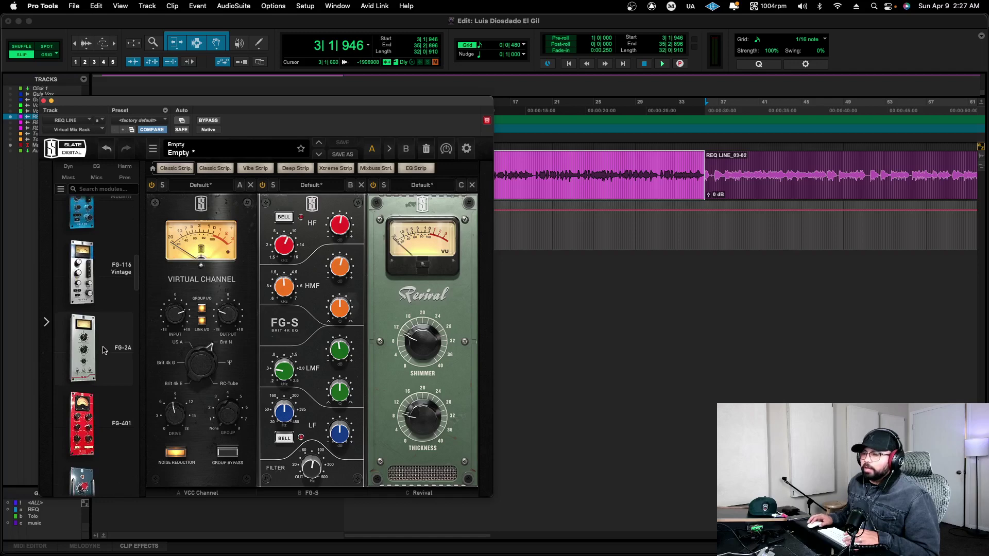
pyautogui.moveTo(98, 360); pyautogui.dragTo(545, 356)
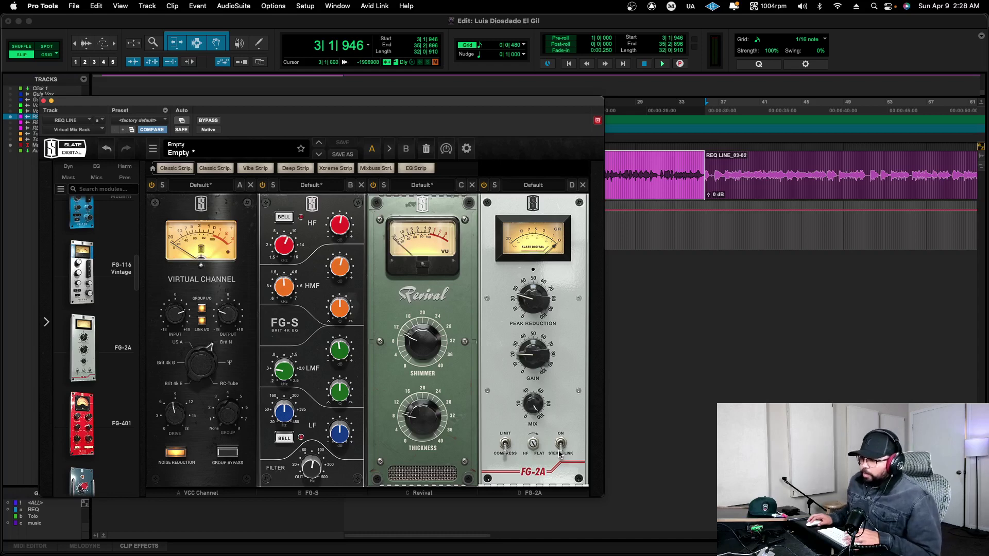
# Reposition the Virtual Mix Rack window and toggle the FG-2A's Stereo Link switch
pyautogui.moveTo(305, 102); pyautogui.dragTo(310, 48)
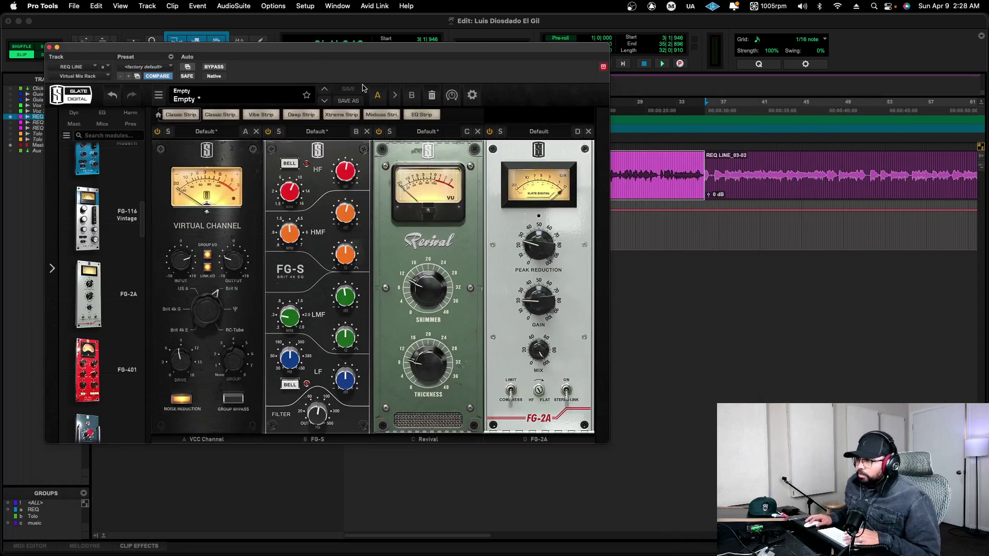
pyautogui.moveTo(312, 52); pyautogui.dragTo(330, 98)
pyautogui.click(587, 438)
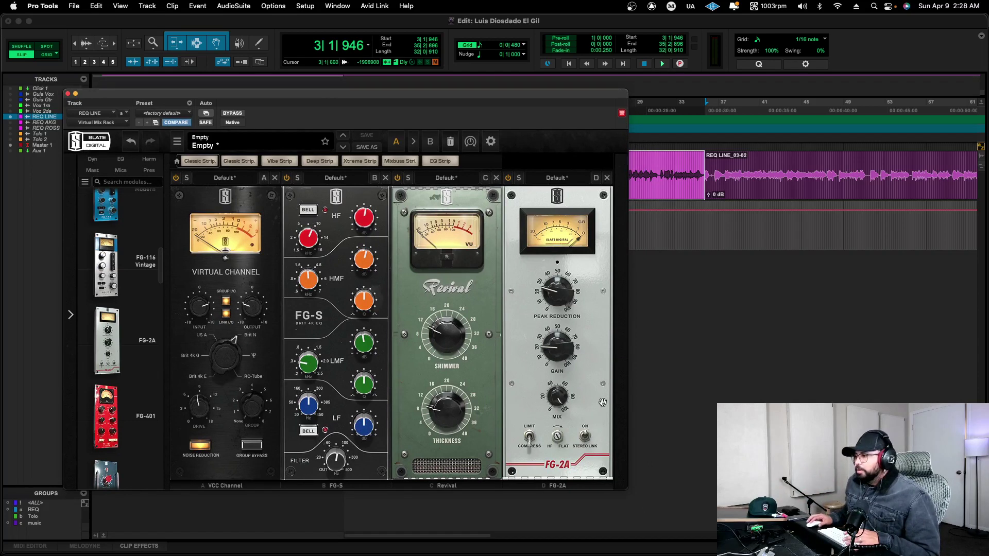
# During playback, compare the FG-2A bypassed and active, then set its Peak Reduction to about 39 and its Gain to about 25.4
pyautogui.press('space')
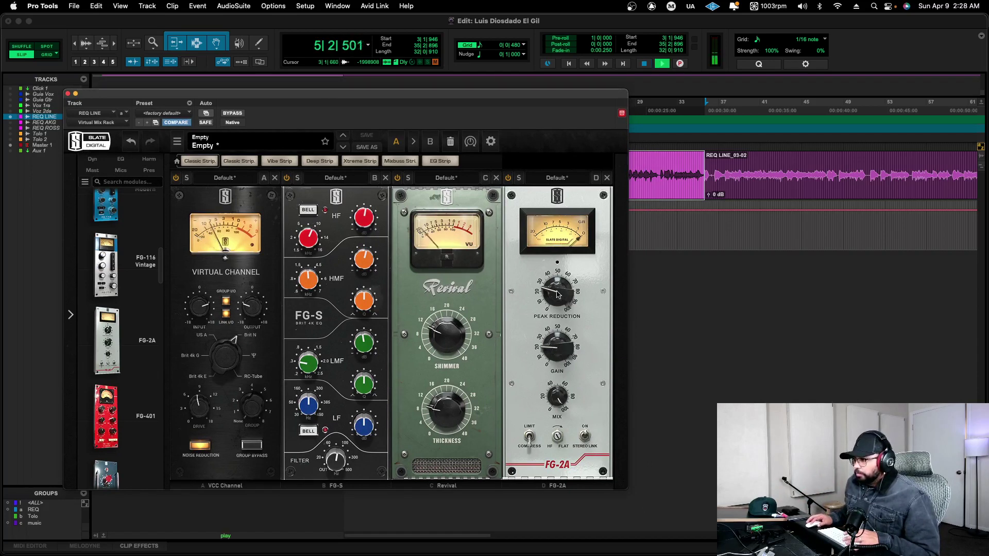
pyautogui.click(508, 179)
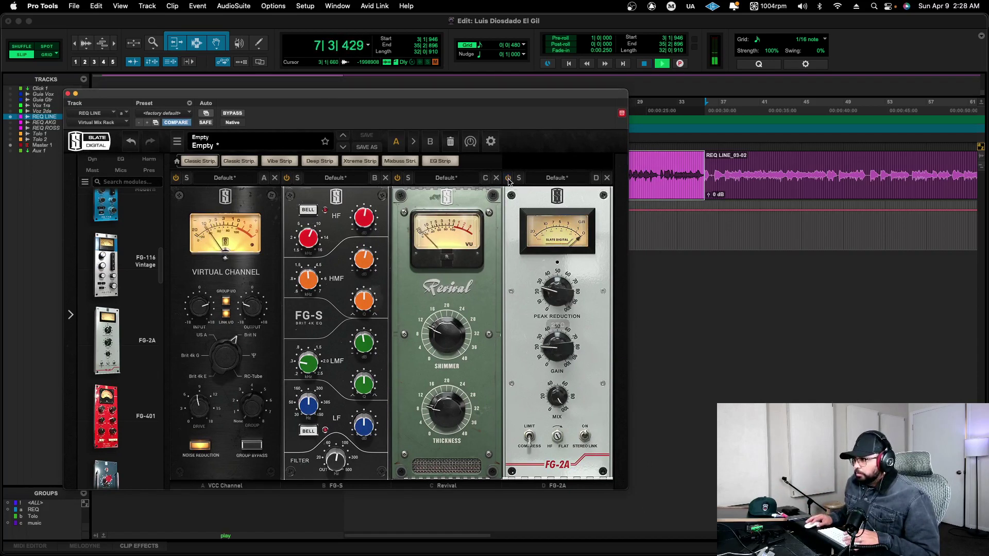
pyautogui.click(508, 179)
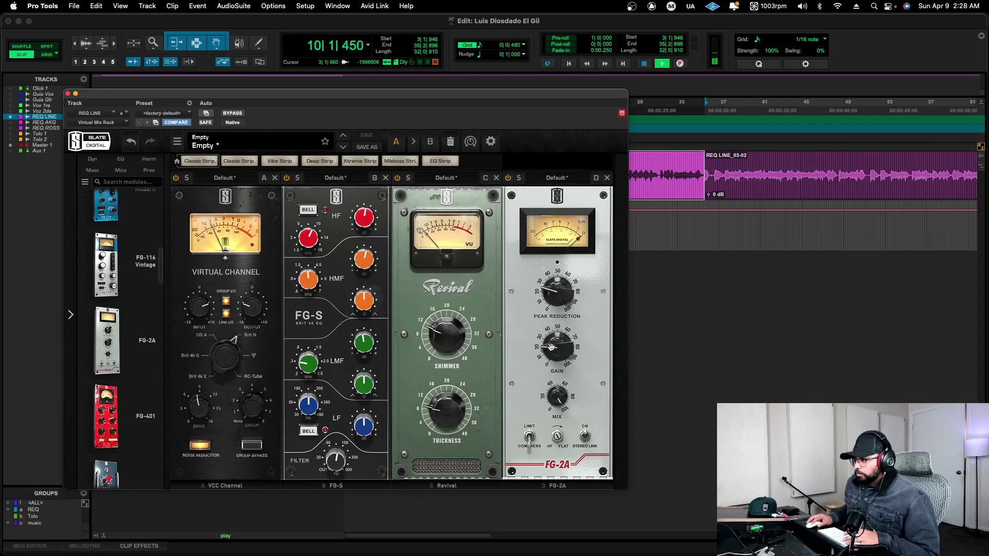
pyautogui.moveTo(550, 296)
pyautogui.mouseDown()
pyautogui.moveTo(552, 284)
pyautogui.moveTo(549, 293)
pyautogui.mouseUp()
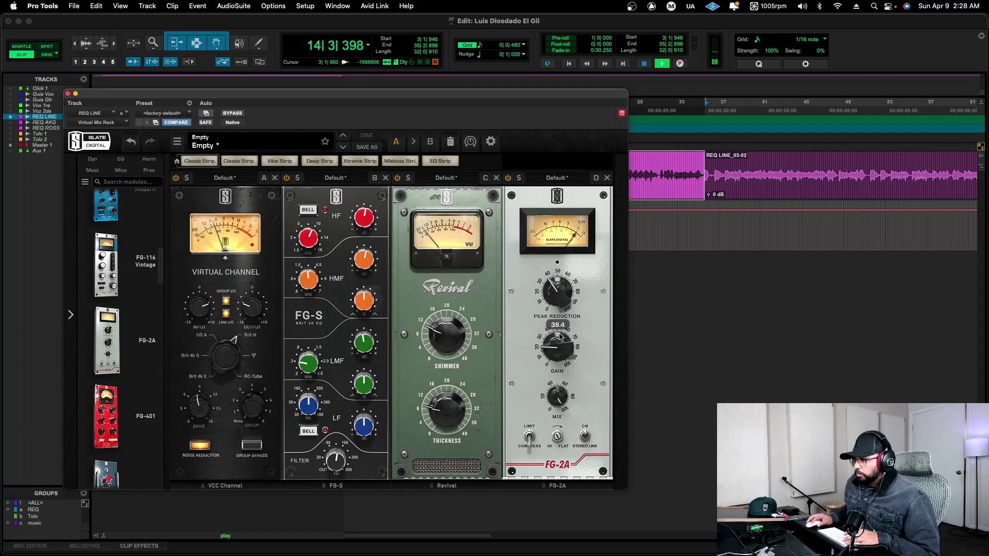
pyautogui.moveTo(561, 337); pyautogui.dragTo(547, 340)
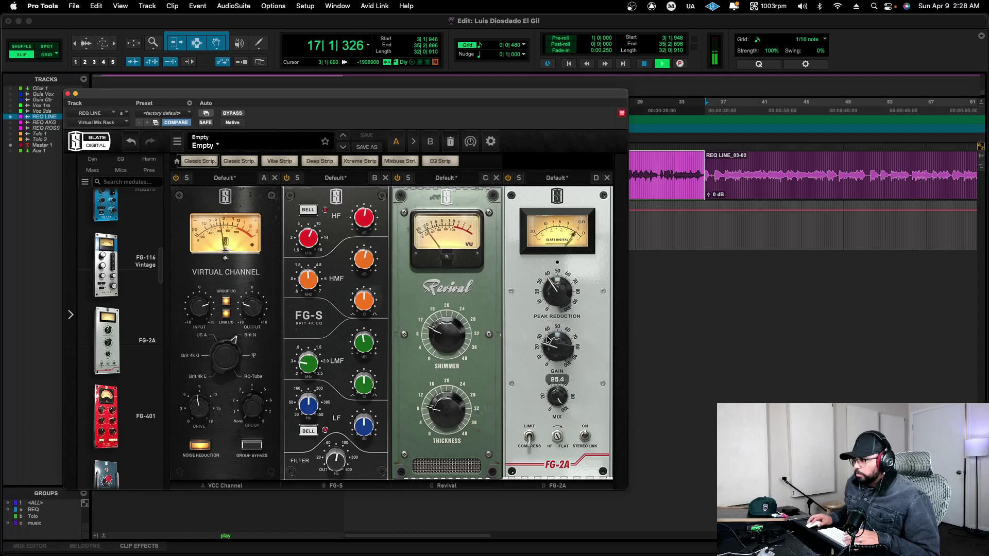
pyautogui.moveTo(557, 292); pyautogui.dragTo(556, 291)
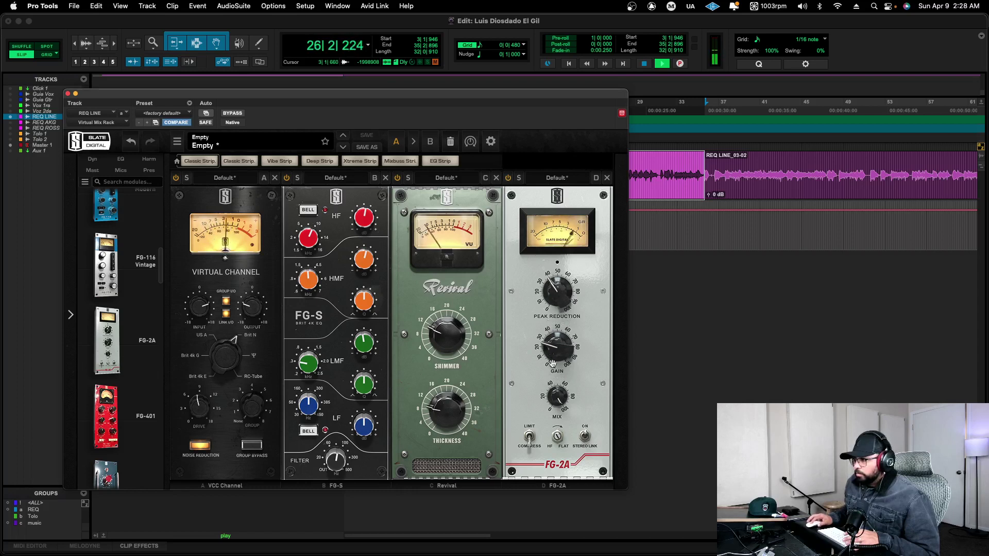
pyautogui.press('space')
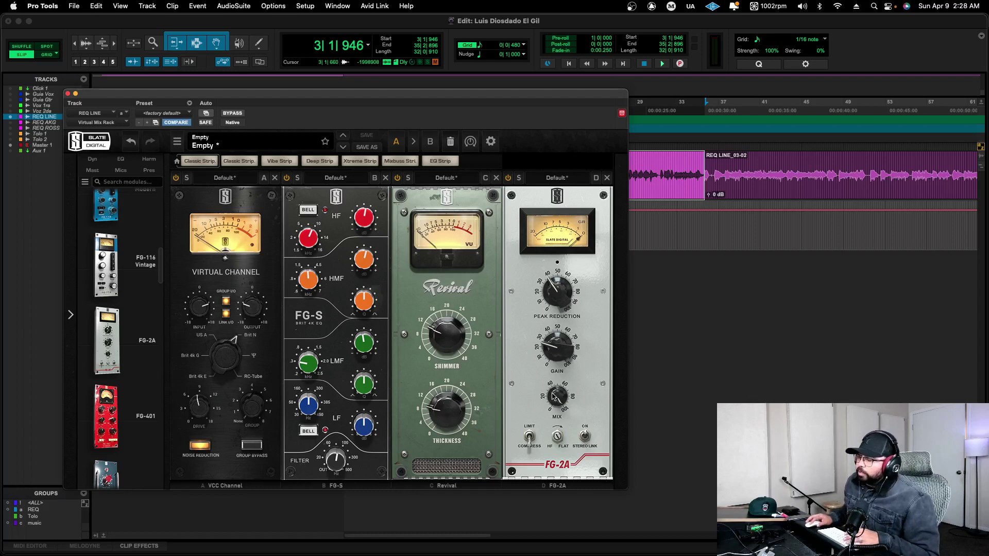
# Lower the FG-2A's Mix slightly while the clip plays, and stop playback
pyautogui.click(554, 396)
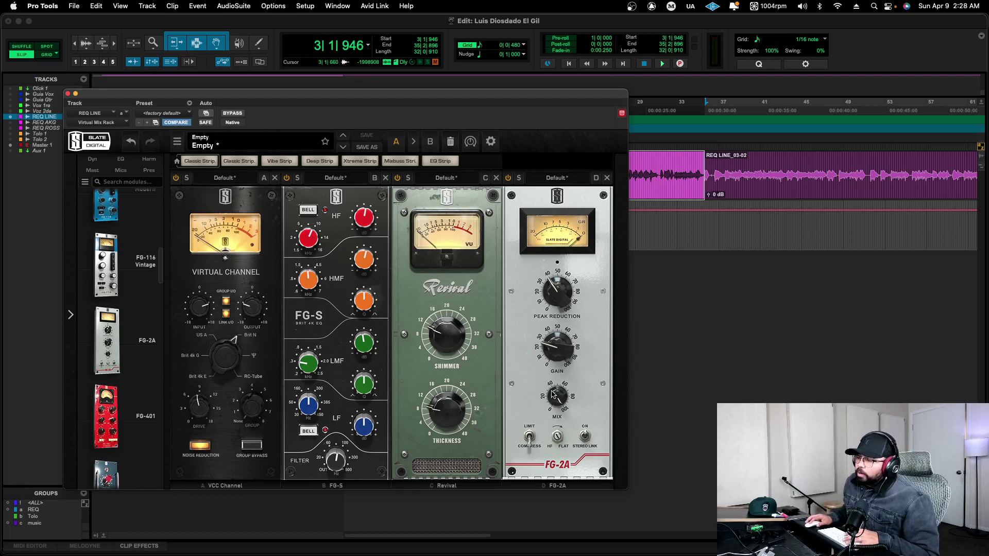
pyautogui.press('space')
pyautogui.moveTo(552, 395); pyautogui.dragTo(562, 426)
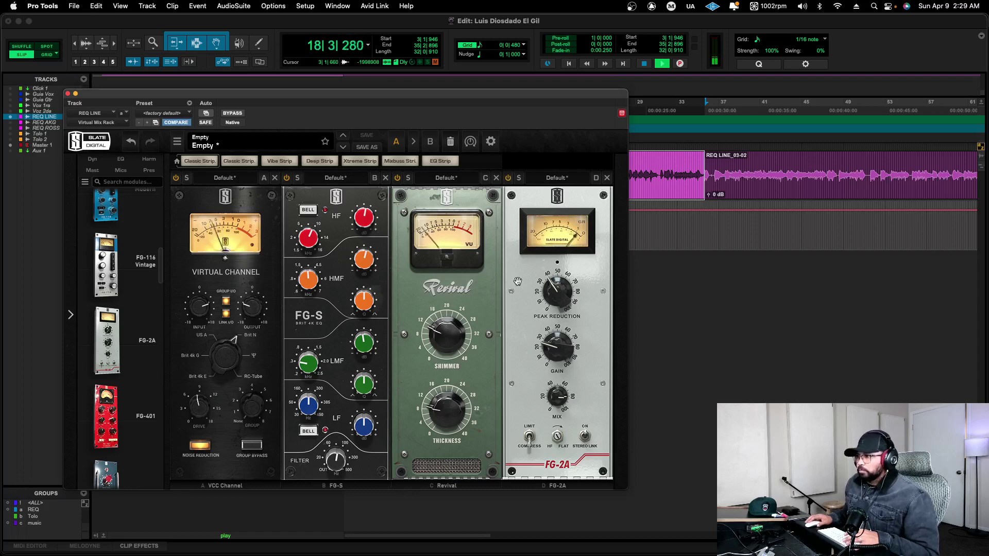
pyautogui.press('space')
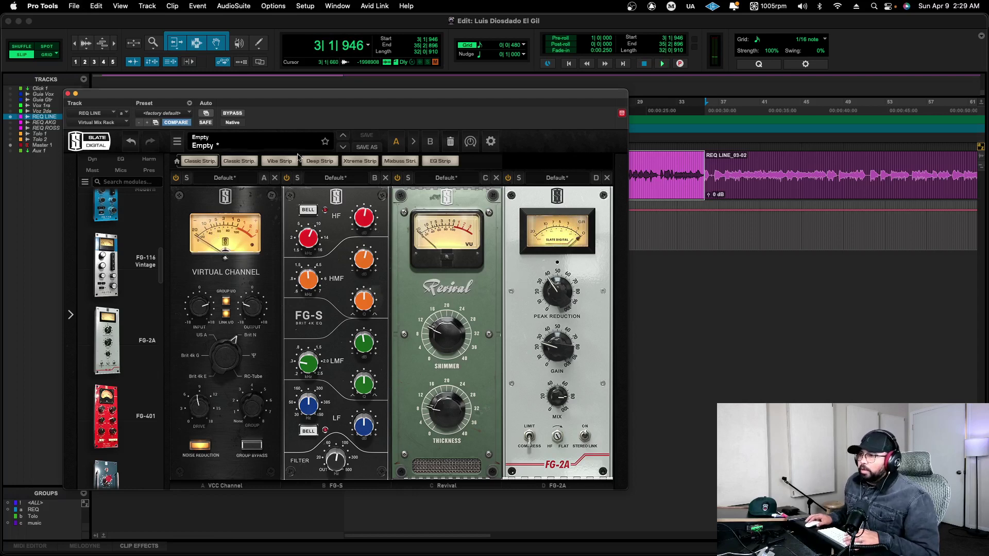
# Close the Virtual Mix Rack, show the hidden Aux 1 track and make it active
pyautogui.click(68, 93)
pyautogui.click(136, 206)
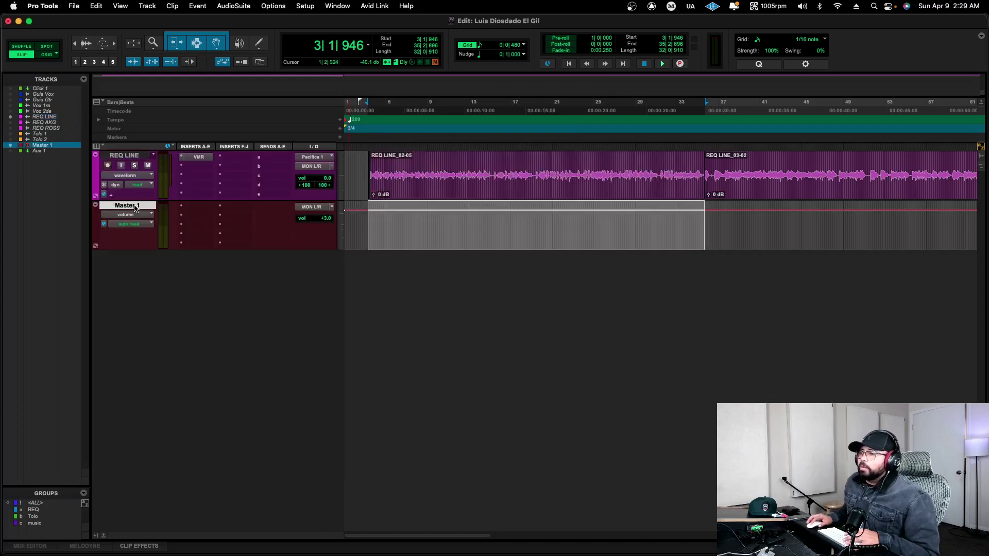
pyautogui.click(11, 151)
pyautogui.click(55, 153)
pyautogui.rightClick(55, 154)
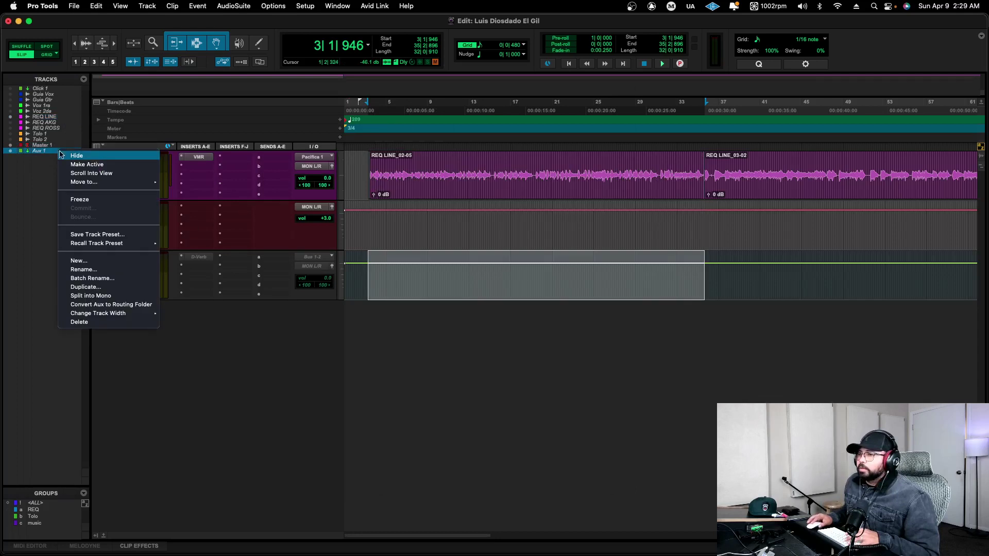
pyautogui.click(87, 165)
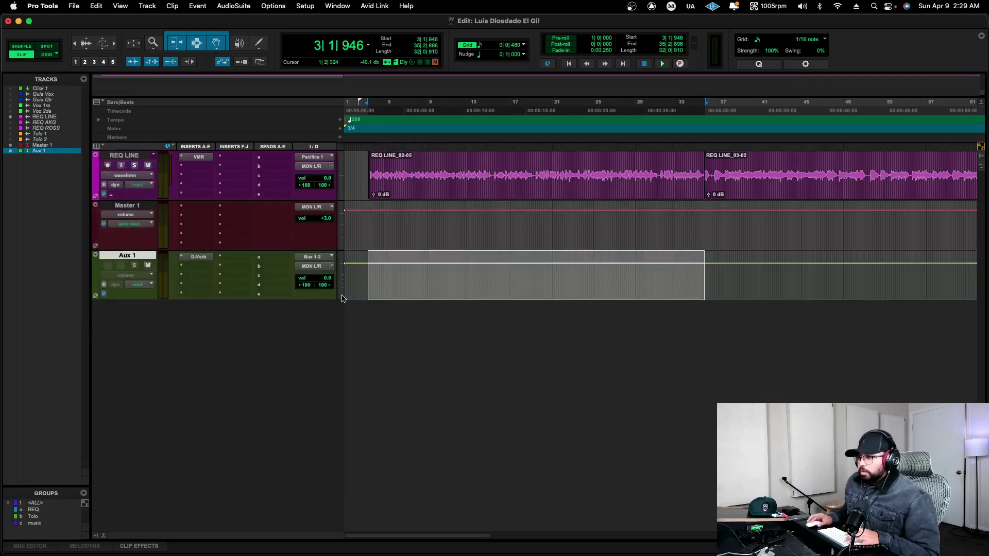
# Replace D-Verb on Aux 1 with Slate Digital's stereo VerbSuite Classics reverb and move its window below the tracks
pyautogui.click(183, 258)
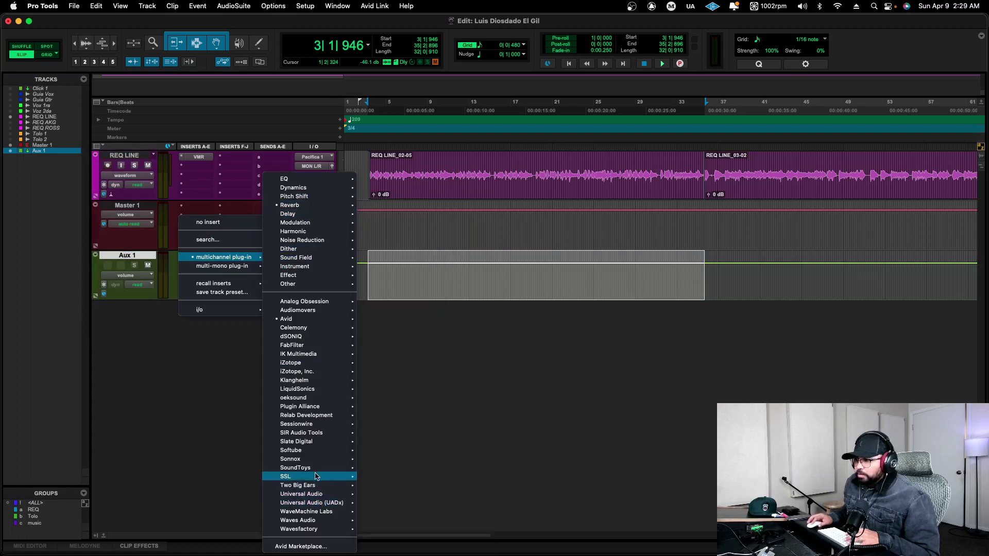
pyautogui.moveTo(311, 442)
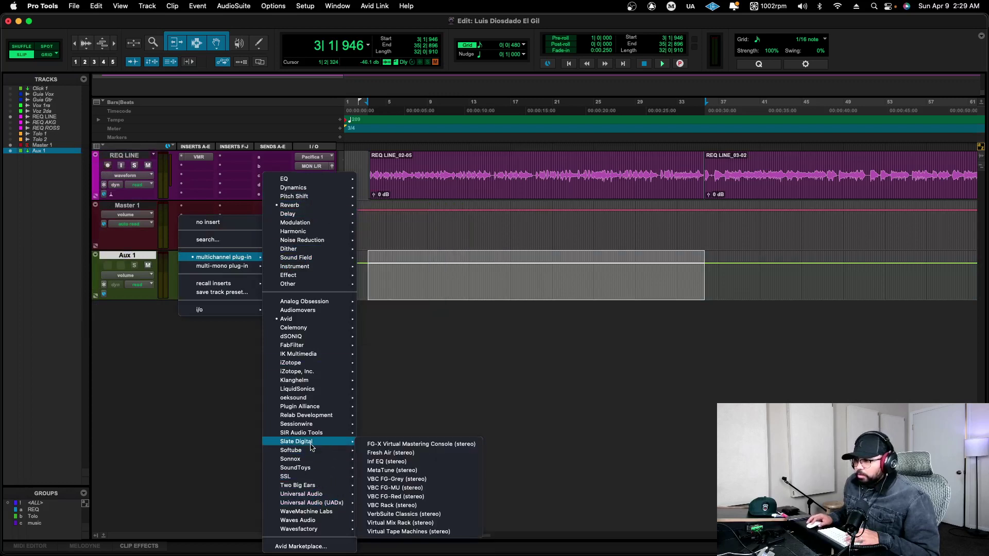
pyautogui.click(420, 515)
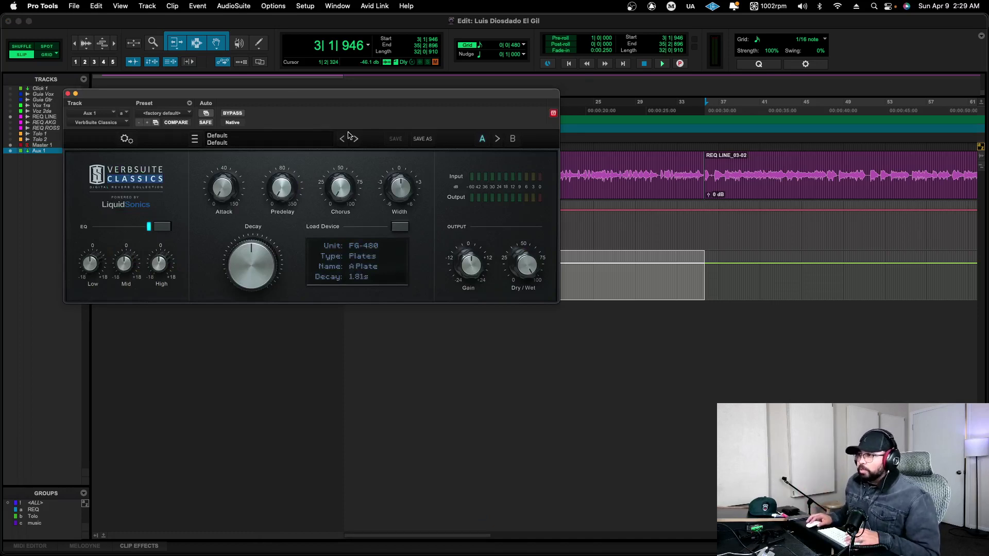
pyautogui.moveTo(291, 95); pyautogui.dragTo(487, 317)
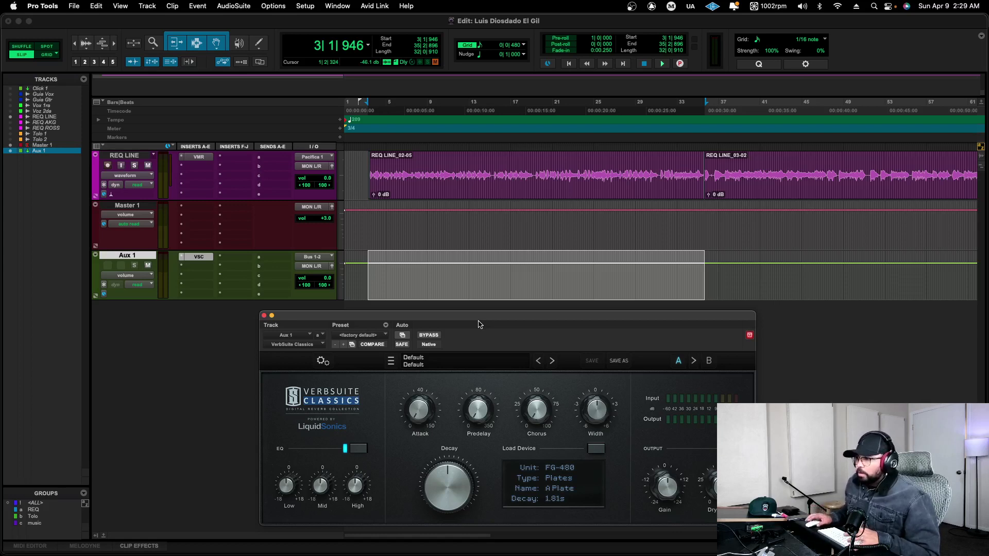
# Load the Small Guitar Hall factory preset from VerbSuite Classics' Guitar category and close the plug-in
pyautogui.click(451, 365)
pyautogui.moveTo(460, 393)
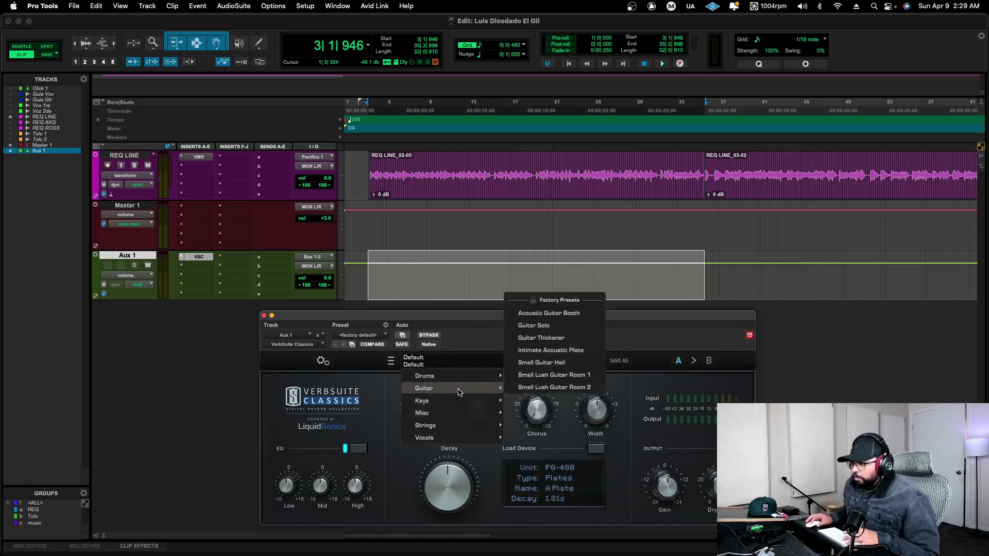
pyautogui.click(549, 365)
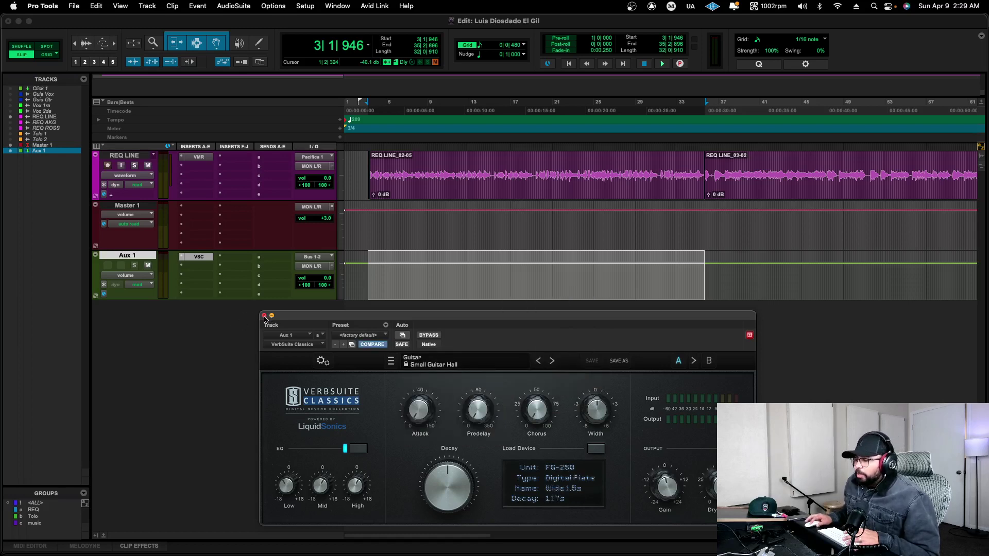
pyautogui.click(264, 316)
# Add a Bus 1-2 (Stereo) send to REQ LINE and raise its level to about -16 dB while playing from near the clip's start
pyautogui.click(382, 276)
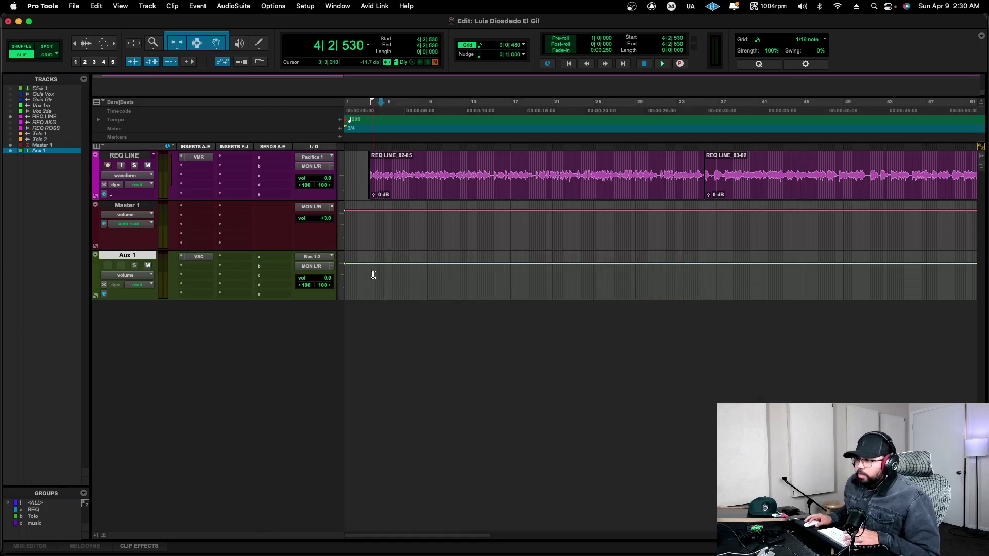
pyautogui.click(370, 276)
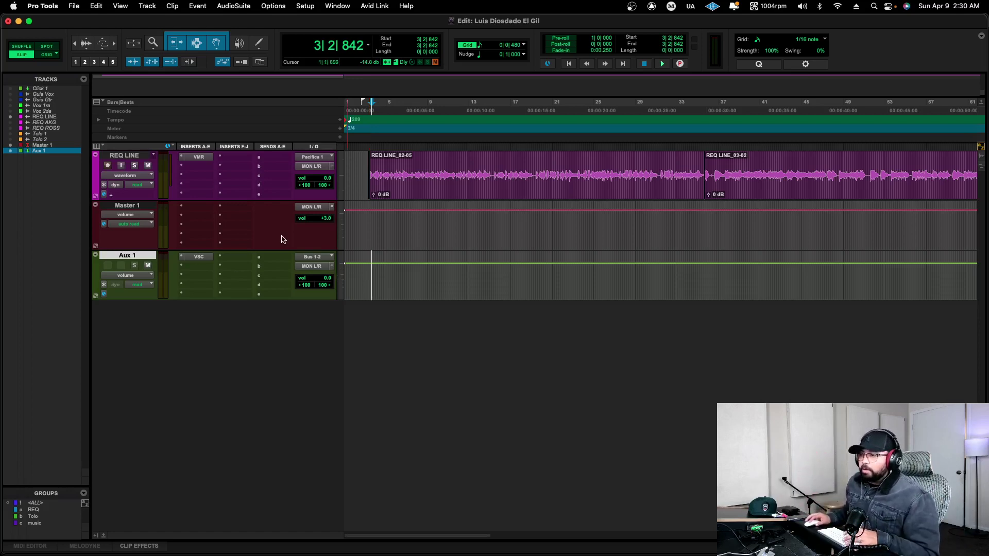
pyautogui.click(273, 157)
pyautogui.moveTo(271, 166)
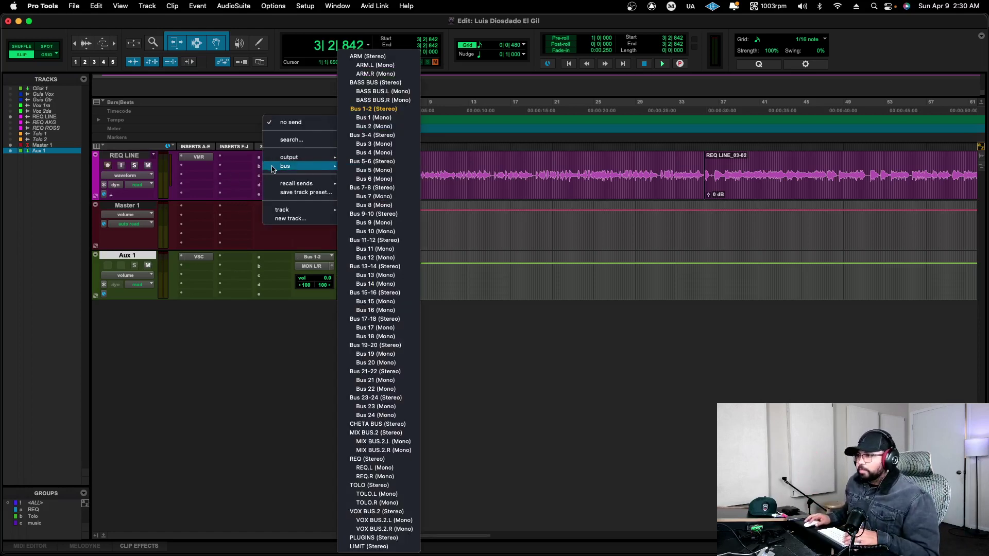
pyautogui.click(373, 109)
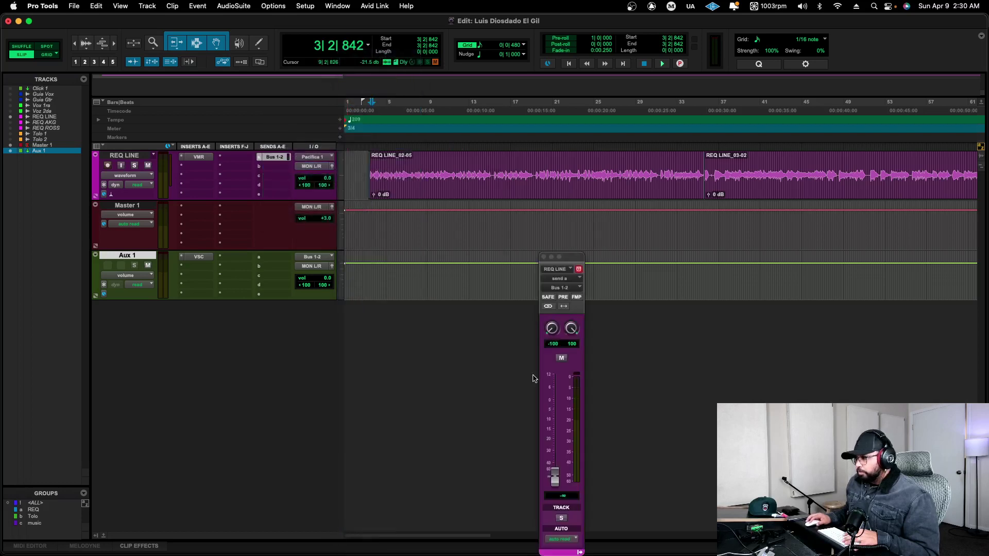
pyautogui.press('space')
pyautogui.moveTo(554, 477); pyautogui.dragTo(557, 431)
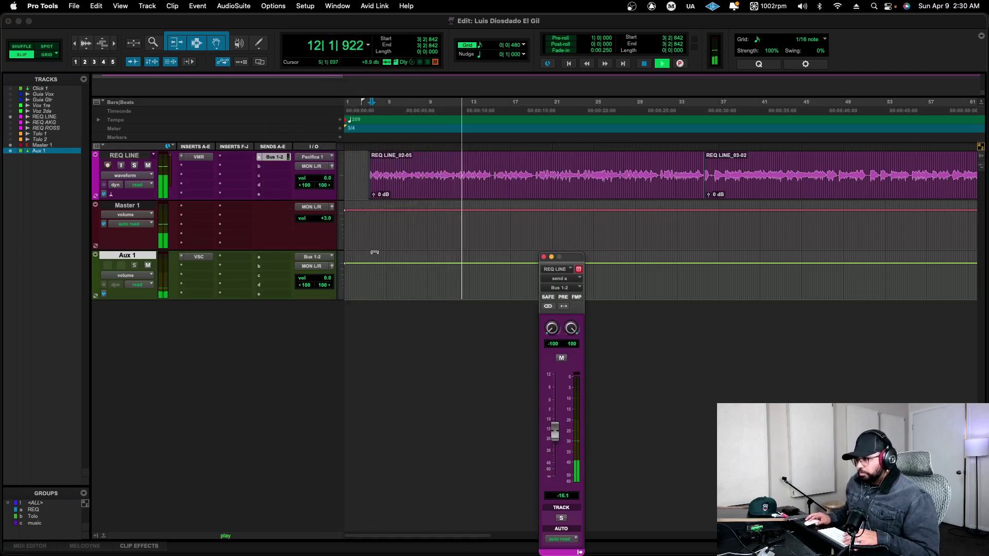
# Reopen VerbSuite Classics on Aux 1 during playback, set its Decay to 1.26 s (108%), and close the plug-in
pyautogui.click(203, 257)
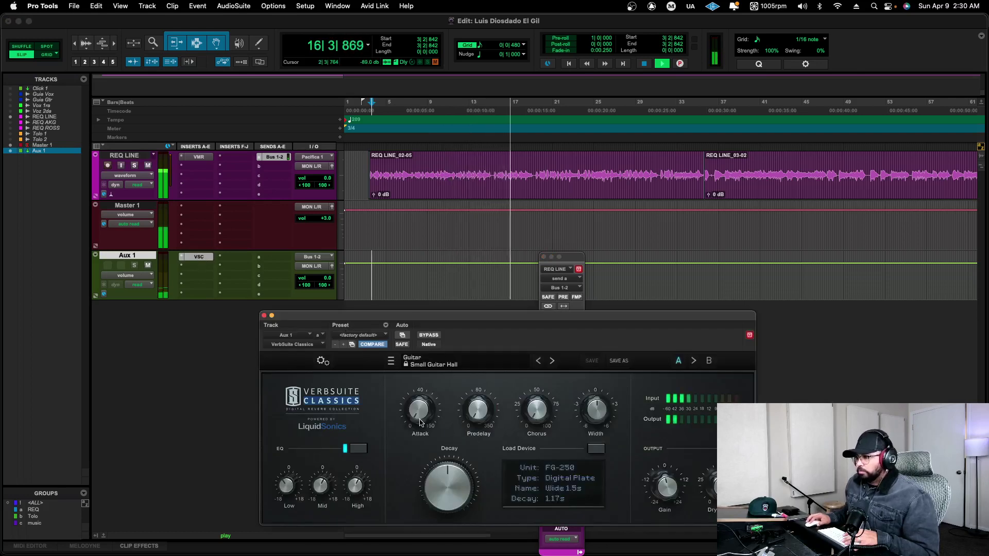
pyautogui.moveTo(445, 493); pyautogui.dragTo(447, 482)
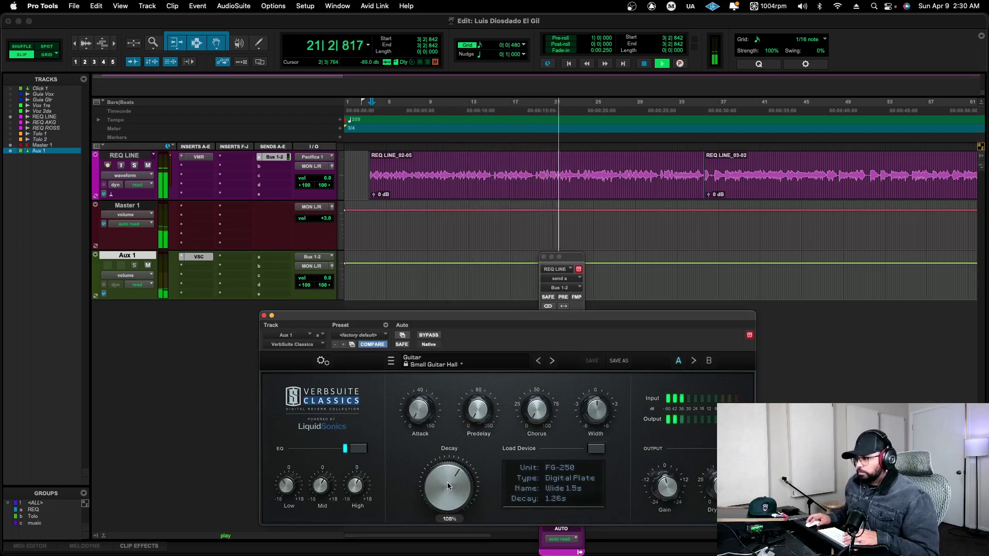
pyautogui.moveTo(588, 413); pyautogui.dragTo(590, 384)
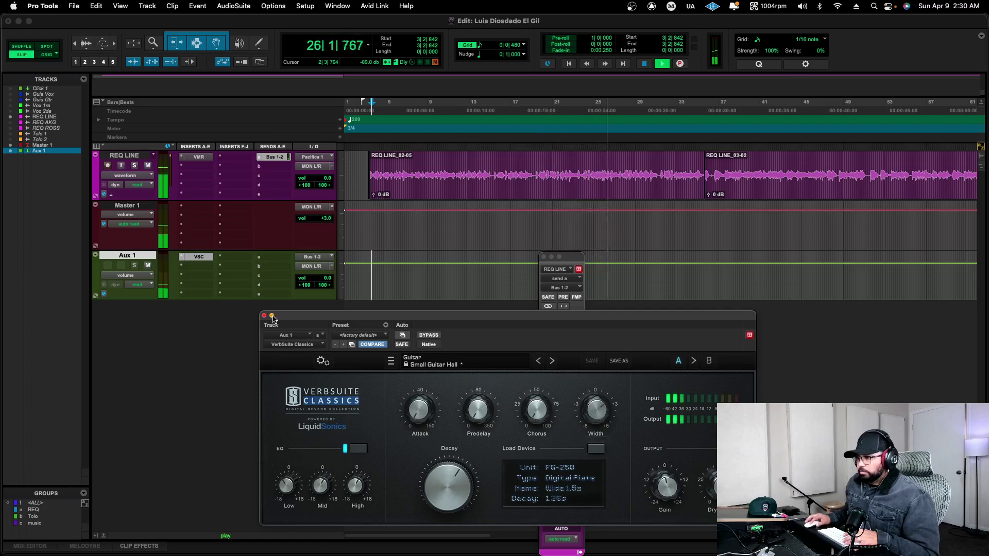
pyautogui.click(264, 317)
# Close REQ LINE's send fader window and switch from the Edit window to the Mix window
pyautogui.press('super+bracketleft')
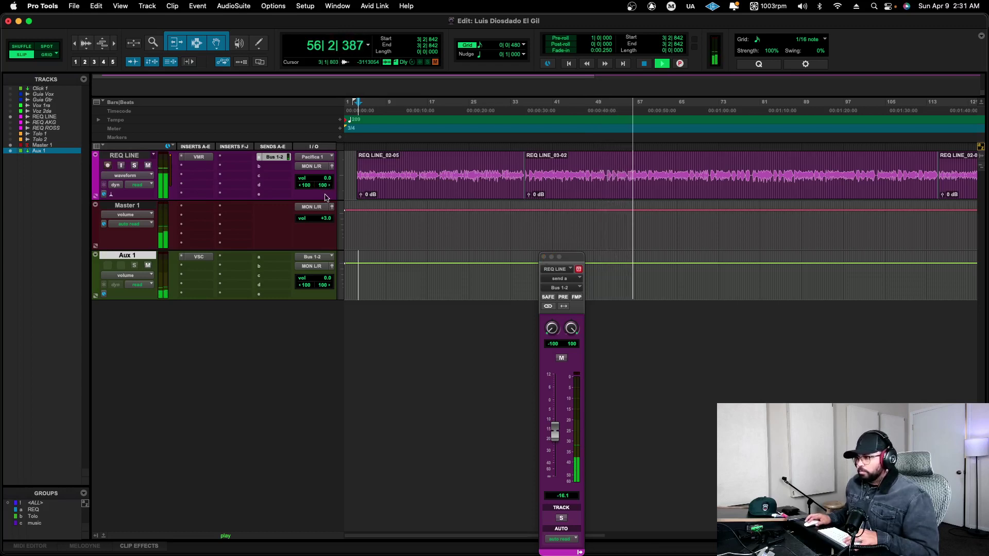
pyautogui.click(543, 257)
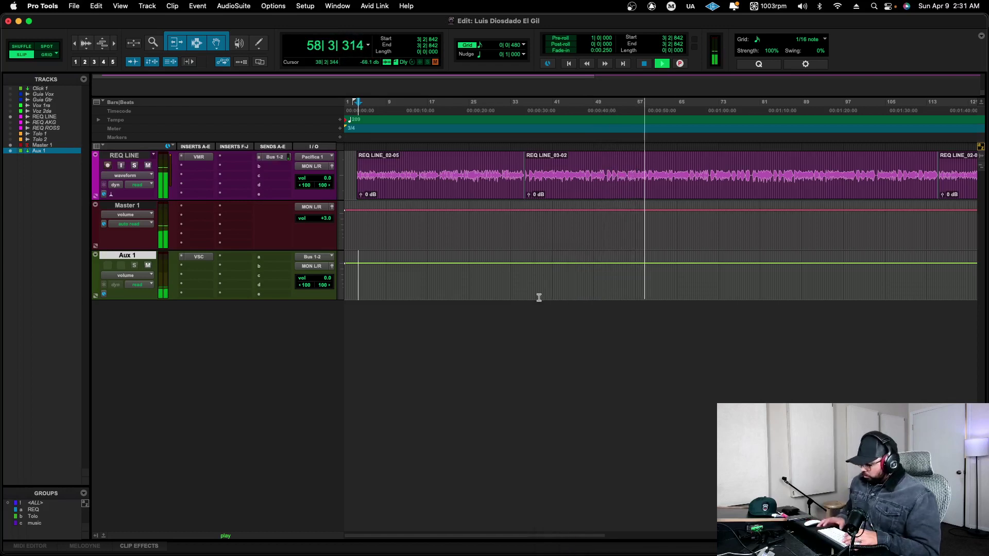
pyautogui.press('super+equal')
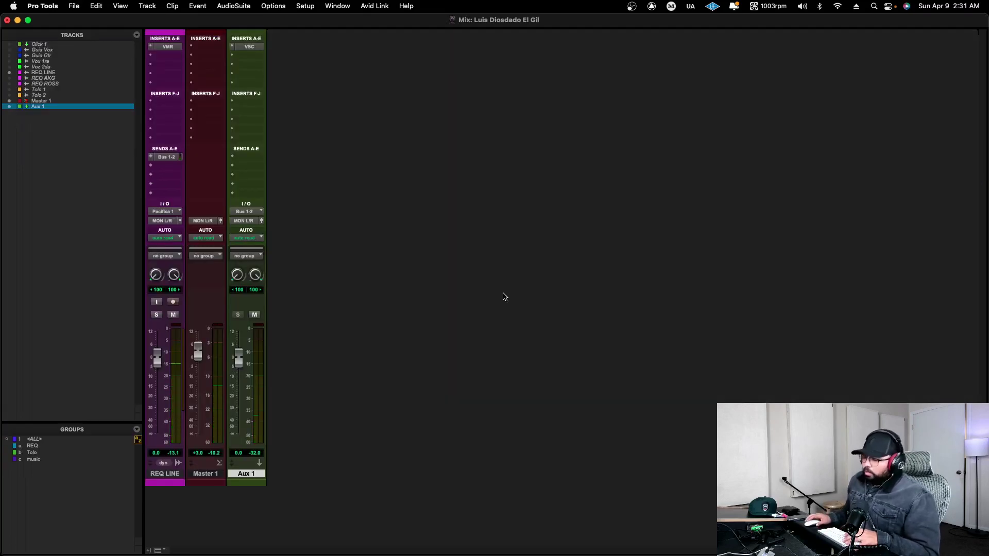